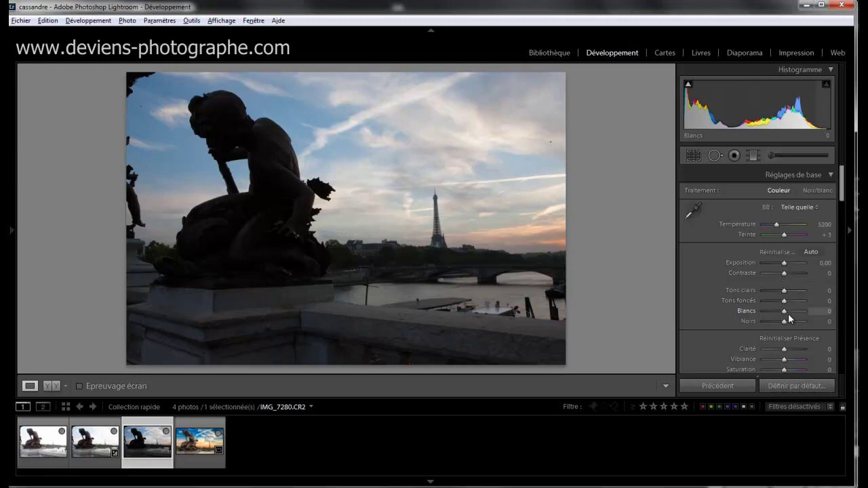
Try lowering Blancs to −12 and inspect the dark spot in the sky at full size.
{"action": "mouse_move", "coordinate": [785, 313]}
{"action": "left_mouse_down"}
{"action": "mouse_move", "coordinate": [794, 314]}
{"action": "mouse_move", "coordinate": [781, 315]}
{"action": "left_mouse_up"}
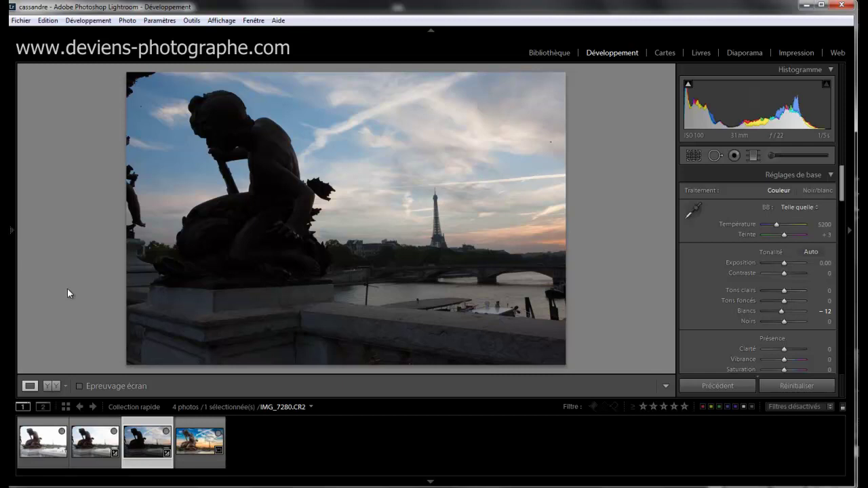
{"action": "left_click", "coordinate": [554, 142]}
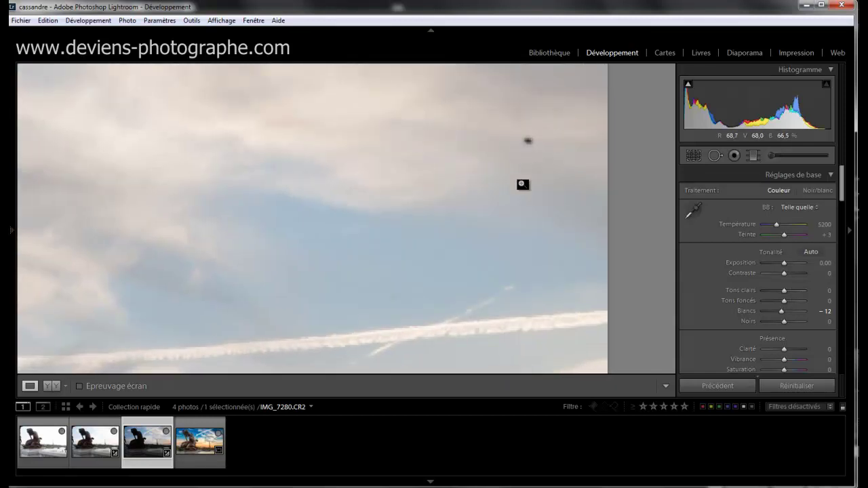
{"action": "left_click", "coordinate": [523, 183]}
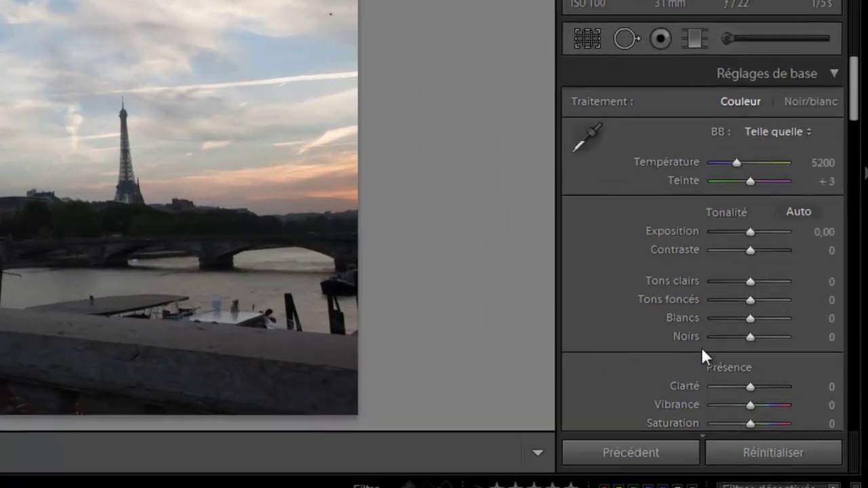
Set Tons foncés to +100 and Tons clairs to −100, checking the statue's dark areas at full size.
{"action": "left_click_drag", "start_coordinate": [750, 304], "coordinate": [817, 345]}
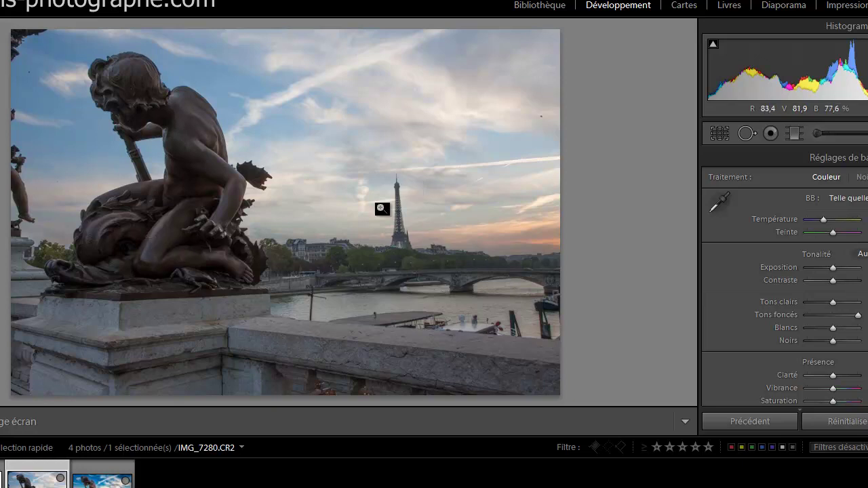
{"action": "left_click", "coordinate": [192, 146]}
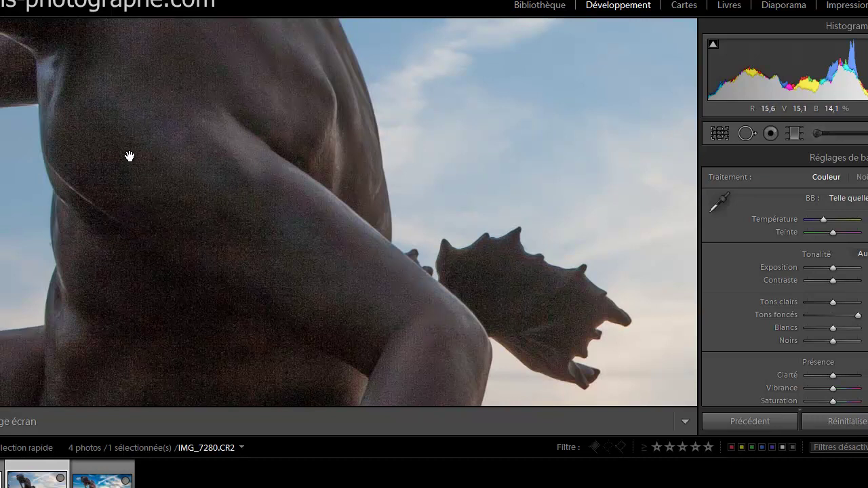
{"action": "left_click", "coordinate": [191, 217]}
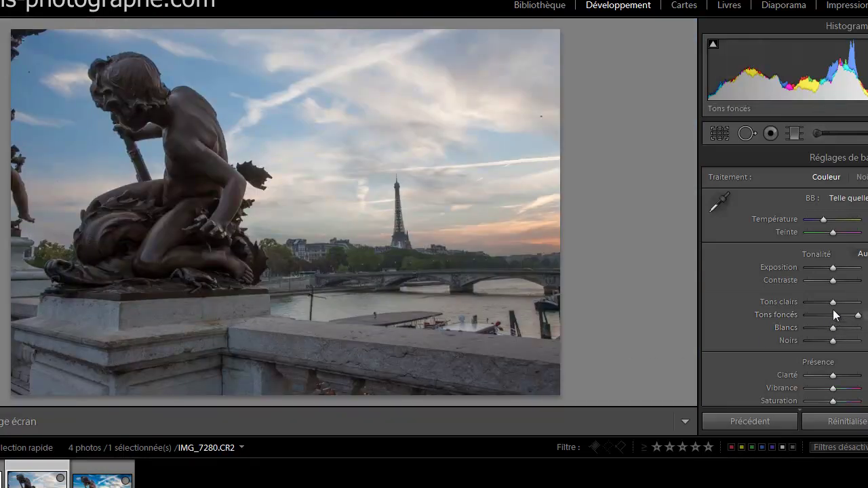
{"action": "left_click_drag", "start_coordinate": [833, 303], "coordinate": [800, 301]}
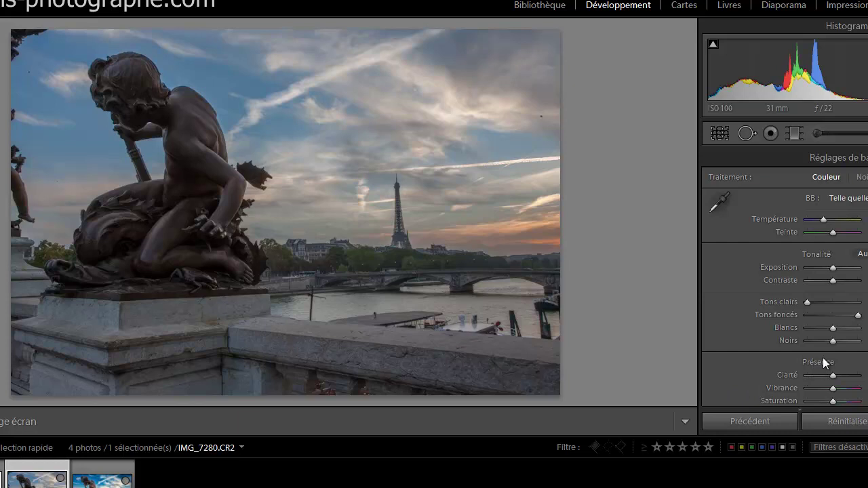
Raise Blancs to +55 using the highlight clipping preview.
{"action": "left_click_drag", "start_coordinate": [832, 331], "coordinate": [831, 331]}
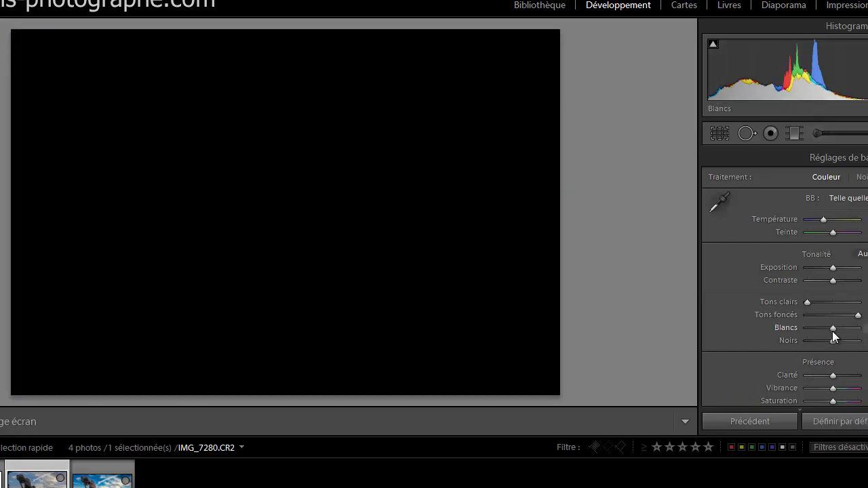
{"action": "left_click_drag", "start_coordinate": [832, 330], "coordinate": [833, 330]}
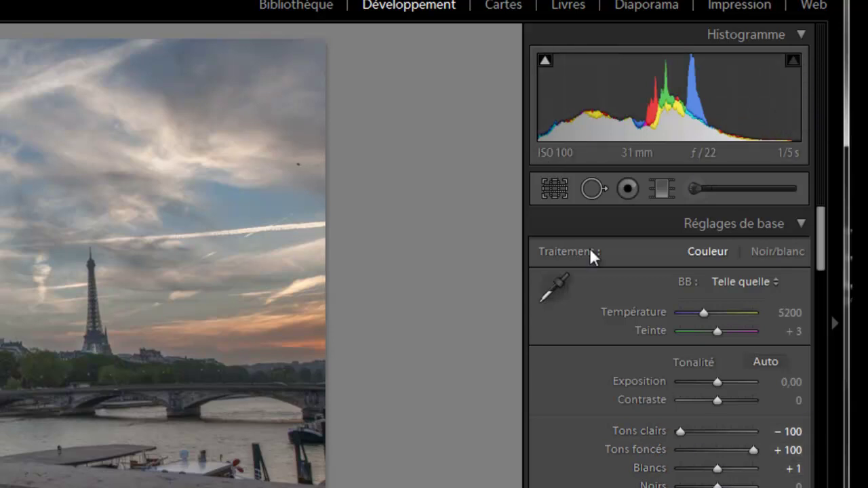
{"action": "left_click", "coordinate": [718, 473], "text": "alt"}
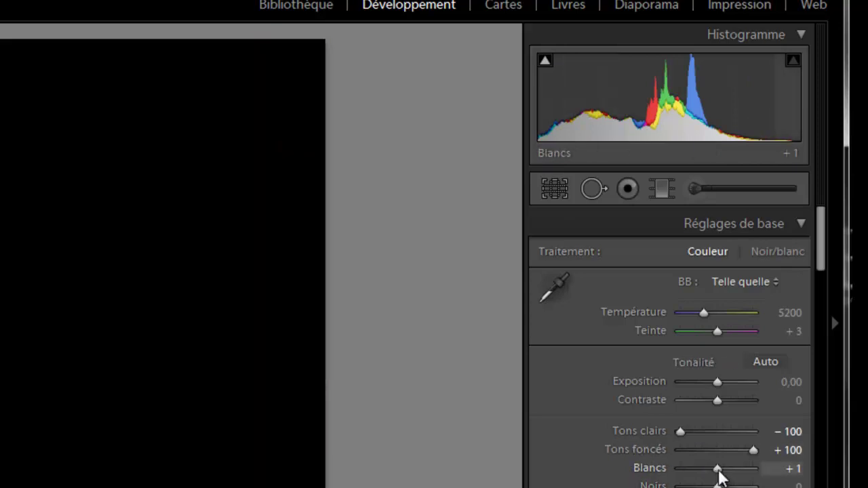
{"action": "mouse_move", "coordinate": [718, 475]}
{"action": "left_mouse_down"}
{"action": "mouse_move", "coordinate": [749, 473]}
{"action": "mouse_move", "coordinate": [738, 470]}
{"action": "left_mouse_up"}
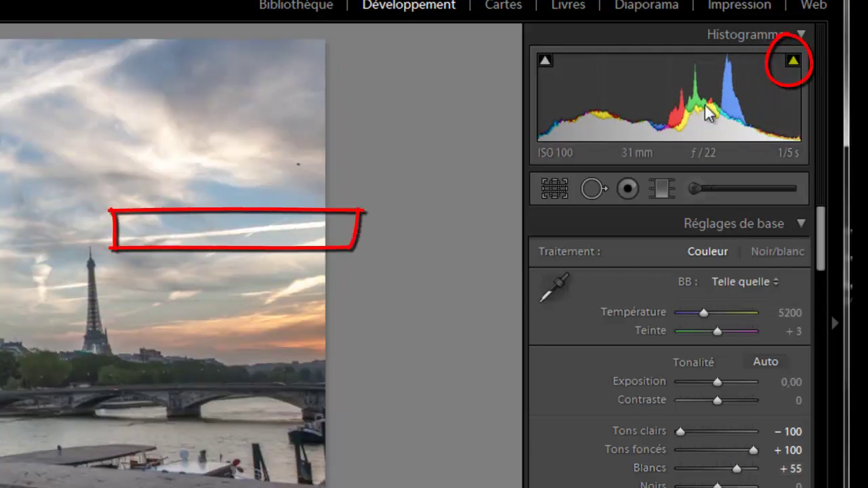
{"action": "mouse_move", "coordinate": [793, 65]}
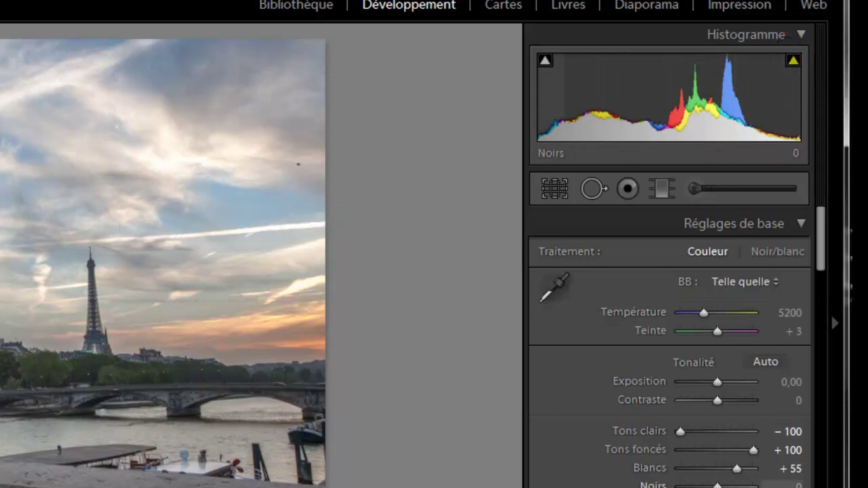
Lower Noirs to −25 with the clipping preview and check the clipped dark tones on the statue.
{"action": "key", "text": "alt"}
{"action": "left_click_drag", "start_coordinate": [717, 486], "coordinate": [706, 487]}
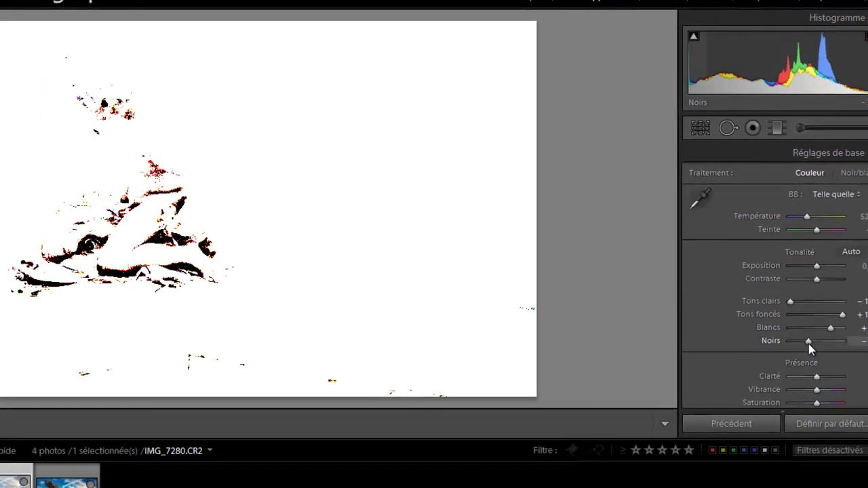
{"action": "left_click_drag", "start_coordinate": [809, 344], "coordinate": [809, 345]}
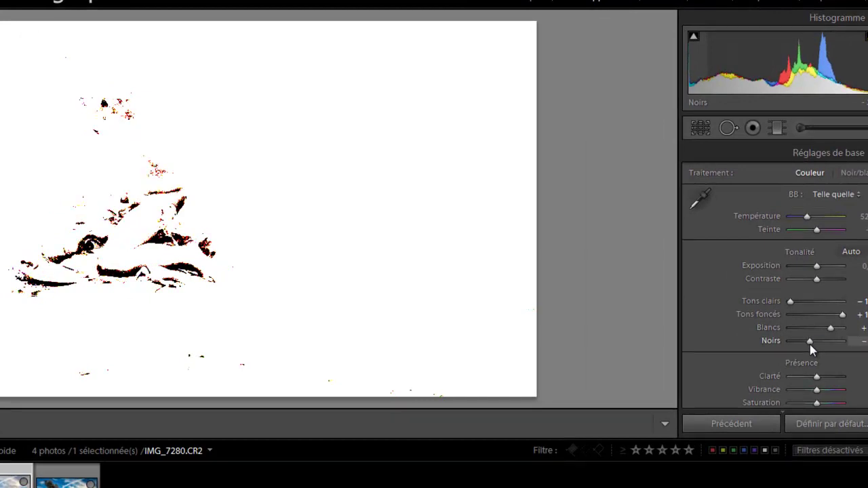
{"action": "left_click_drag", "start_coordinate": [810, 344], "coordinate": [809, 344]}
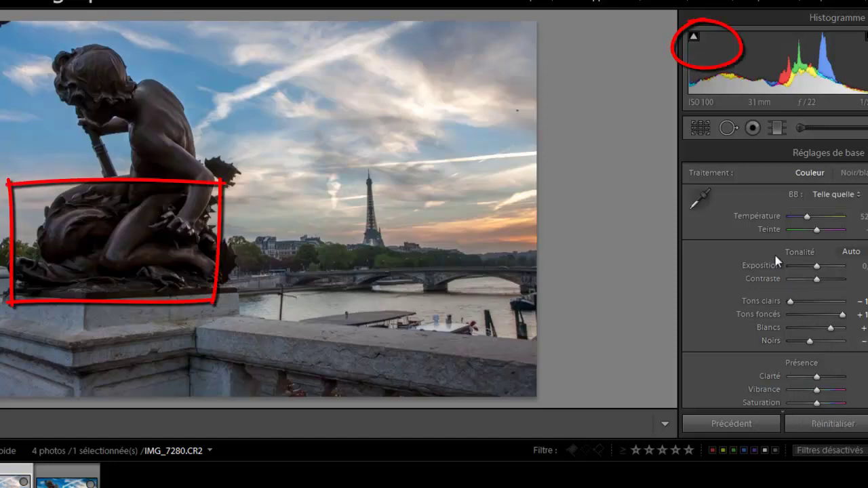
{"action": "left_click", "coordinate": [694, 36]}
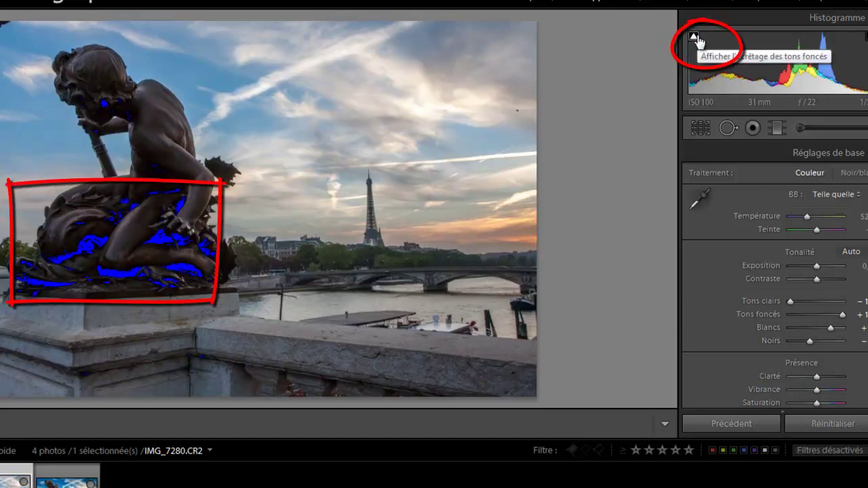
{"action": "left_click", "coordinate": [695, 36]}
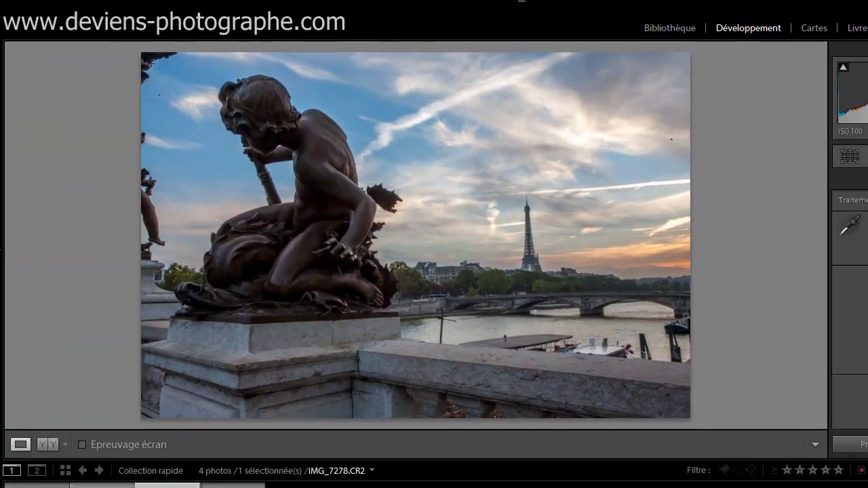
Set the noise reduction to Luminance 51 and Couleur 100, checking the statue at full size.
{"action": "left_click", "coordinate": [45, 451]}
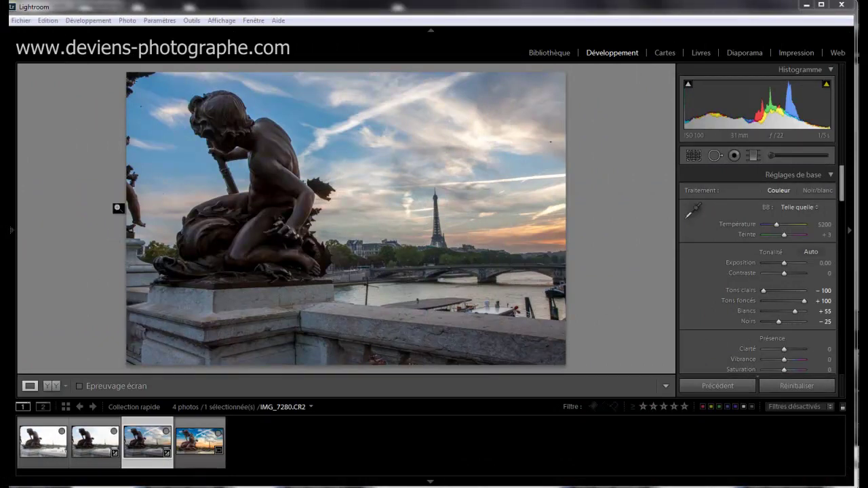
{"action": "left_click", "coordinate": [258, 157]}
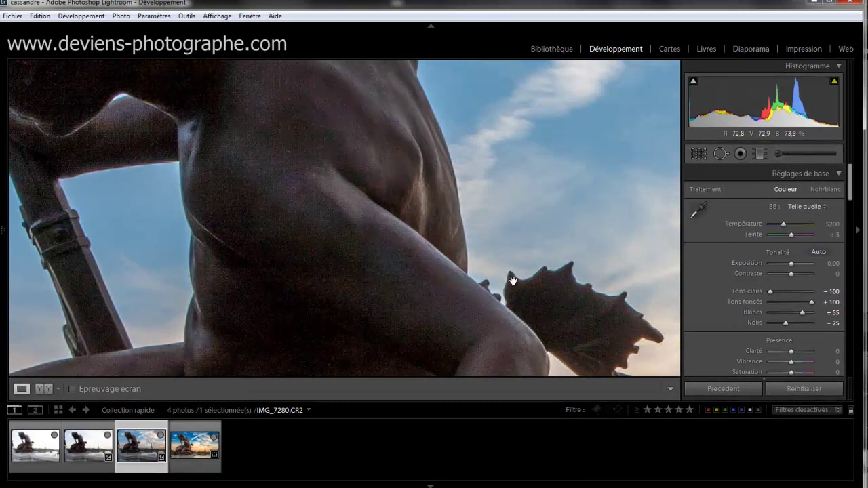
{"action": "left_click", "coordinate": [403, 230]}
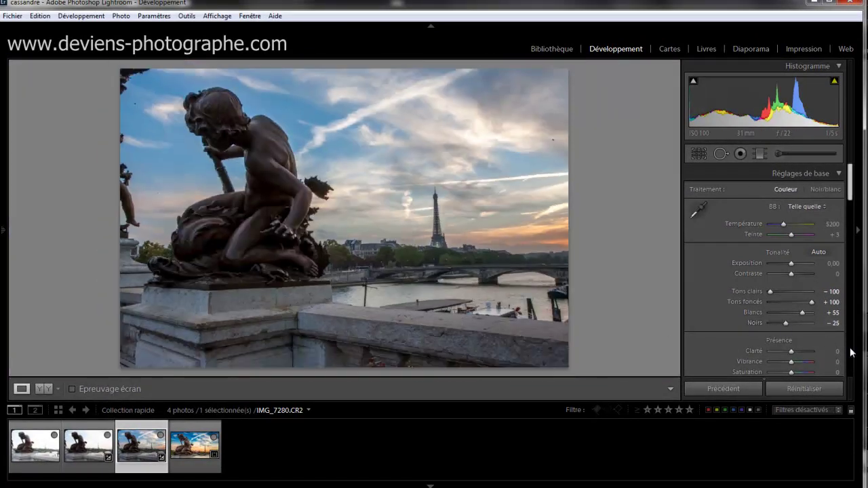
{"action": "scroll", "coordinate": [853, 357], "scroll_direction": "down", "scroll_amount": 3}
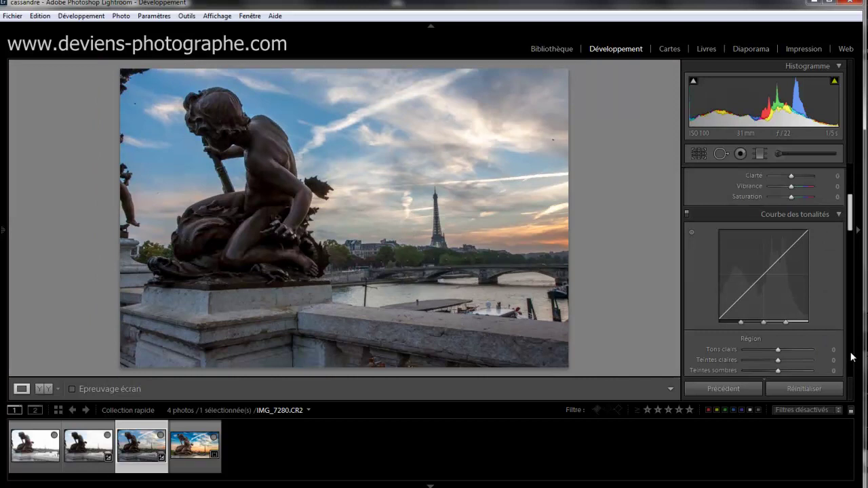
{"action": "scroll", "coordinate": [852, 357], "scroll_direction": "down", "scroll_amount": 5}
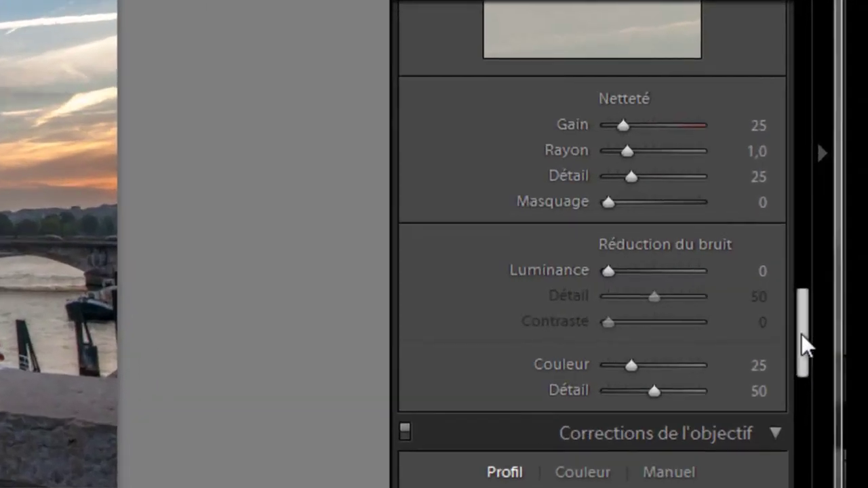
{"action": "mouse_move", "coordinate": [803, 346]}
{"action": "left_mouse_down"}
{"action": "mouse_move", "coordinate": [804, 359]}
{"action": "mouse_move", "coordinate": [804, 345]}
{"action": "left_mouse_up"}
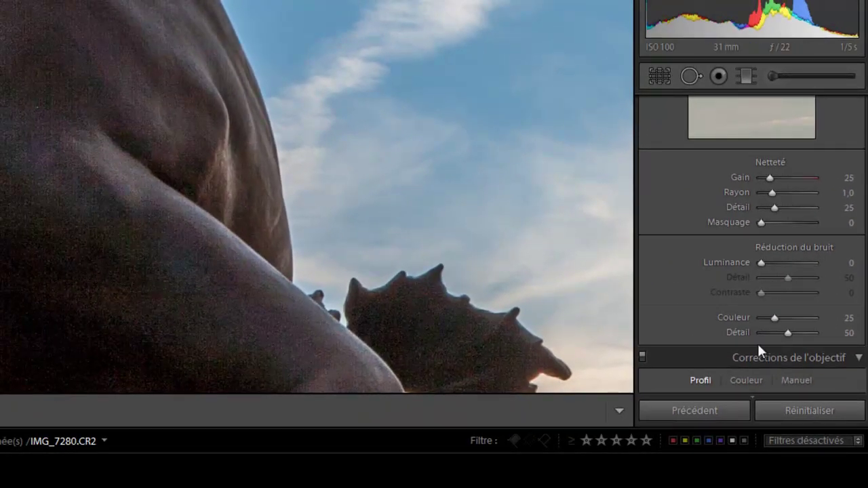
{"action": "left_click_drag", "start_coordinate": [757, 262], "coordinate": [787, 259]}
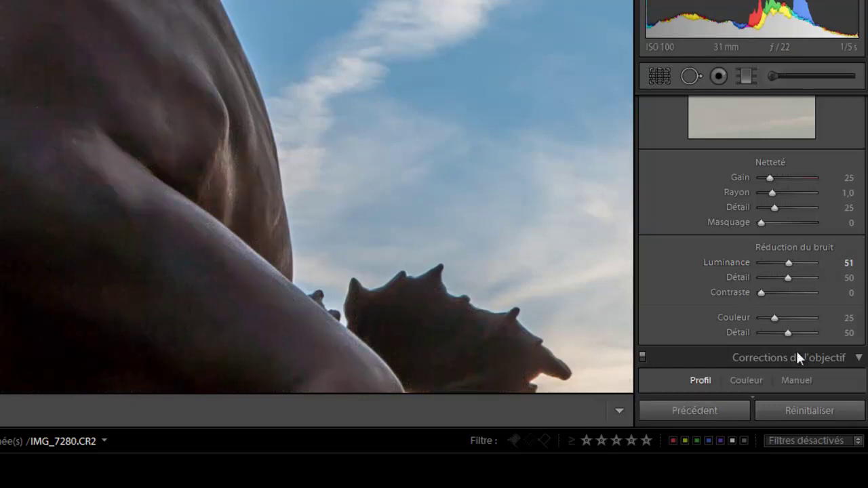
{"action": "left_click_drag", "start_coordinate": [777, 317], "coordinate": [829, 311]}
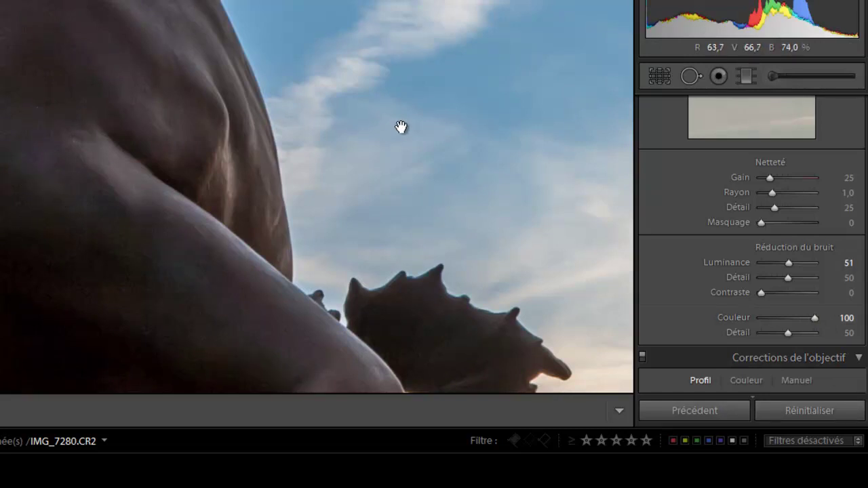
{"action": "left_click", "coordinate": [76, 193]}
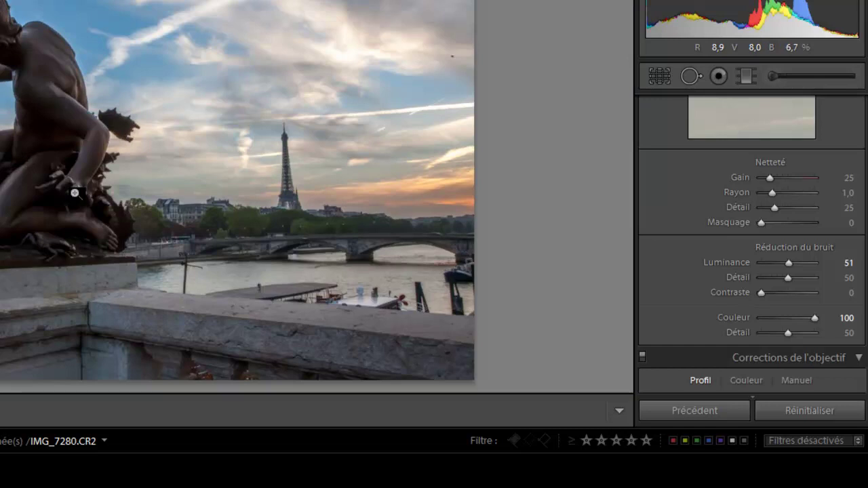
{"action": "left_click", "coordinate": [29, 120]}
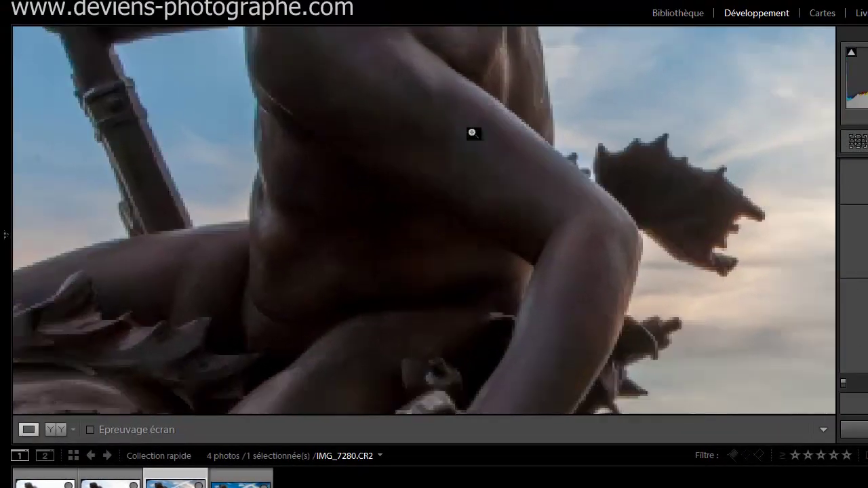
{"action": "left_click", "coordinate": [469, 132]}
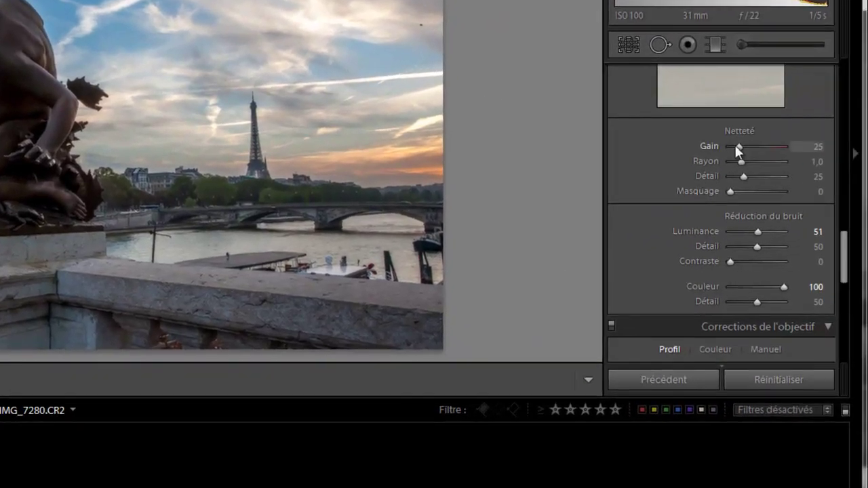
Set the sharpening Gain to 73 and check the fine detail of the Eiffel Tower at full size.
{"action": "left_click", "coordinate": [46, 38]}
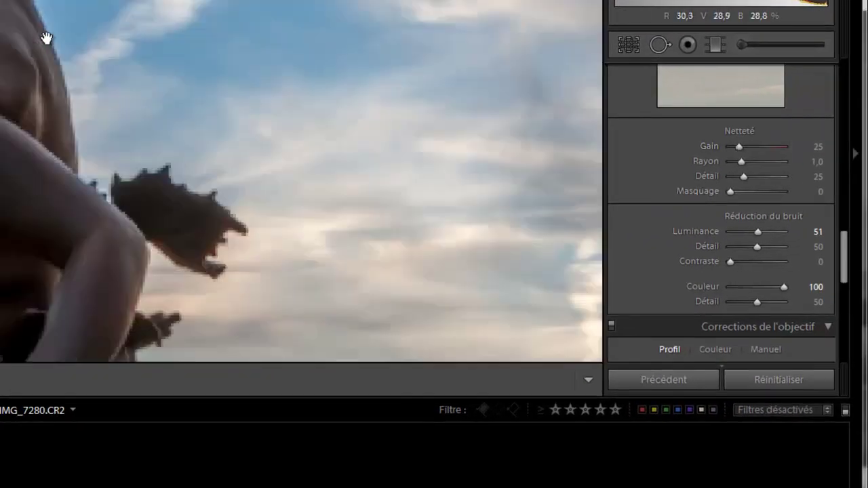
{"action": "left_click_drag", "start_coordinate": [737, 146], "coordinate": [756, 147]}
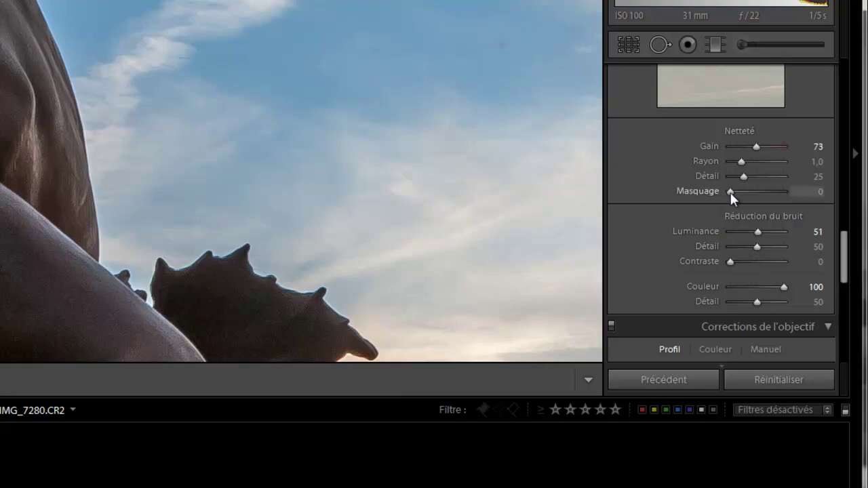
{"action": "left_click", "coordinate": [197, 164]}
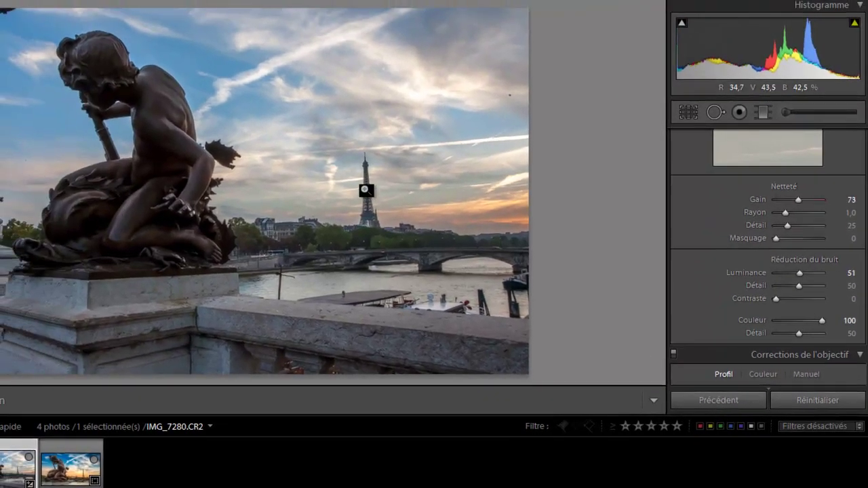
{"action": "left_click", "coordinate": [370, 176]}
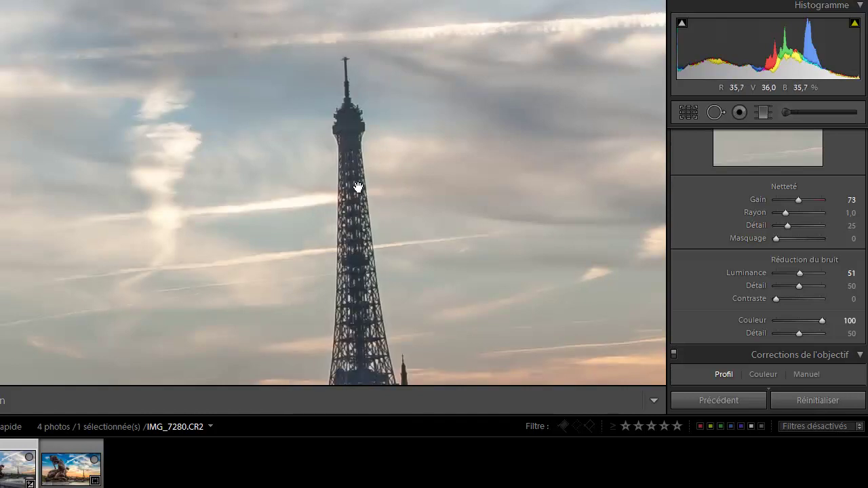
{"action": "left_click", "coordinate": [332, 255]}
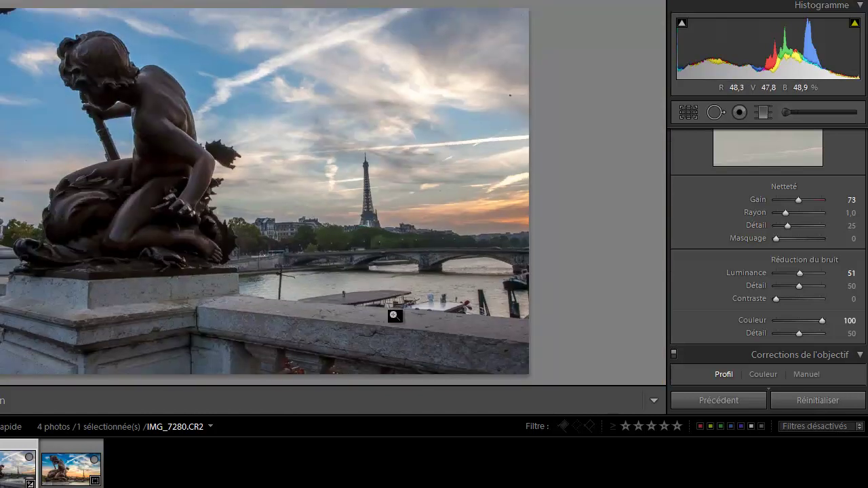
Set the sharpening Masquage to 81 using the mask preview with the whole photo in view.
{"action": "left_click", "coordinate": [363, 224]}
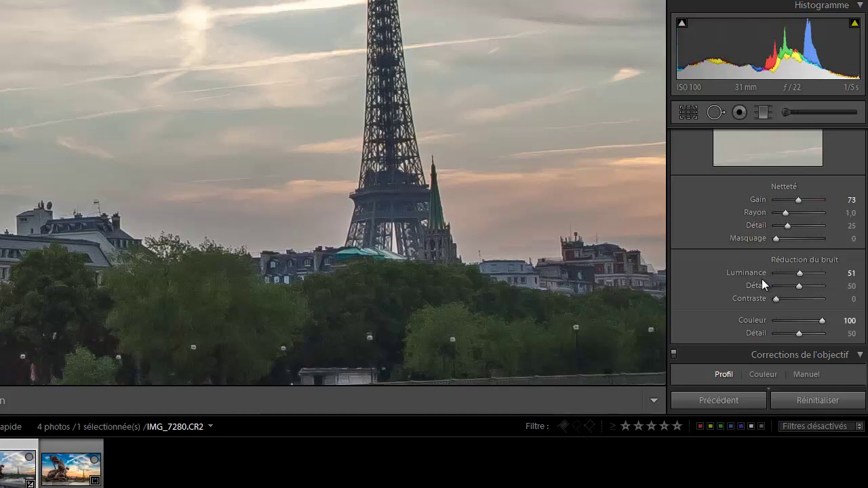
{"action": "key", "text": "alt"}
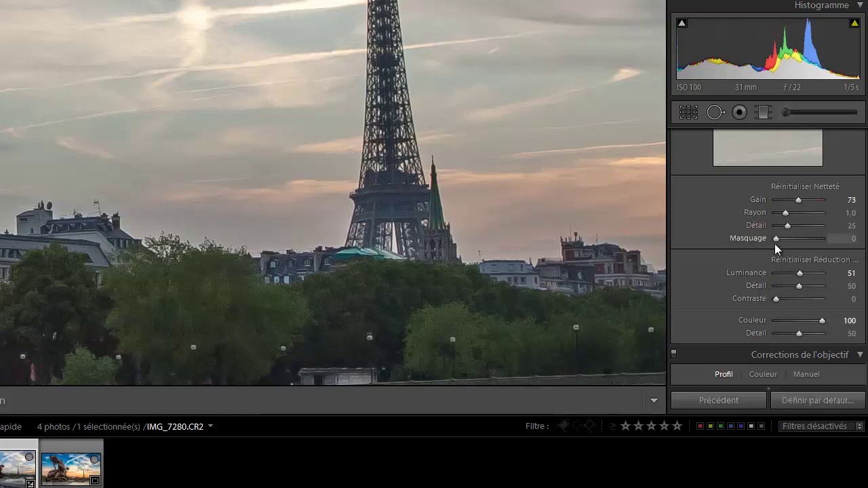
{"action": "left_click", "coordinate": [776, 238], "text": "alt"}
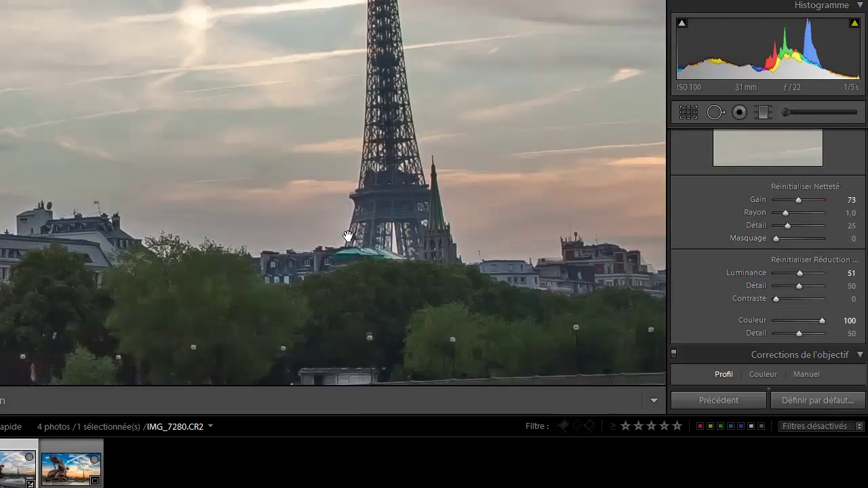
{"action": "key", "text": "alt"}
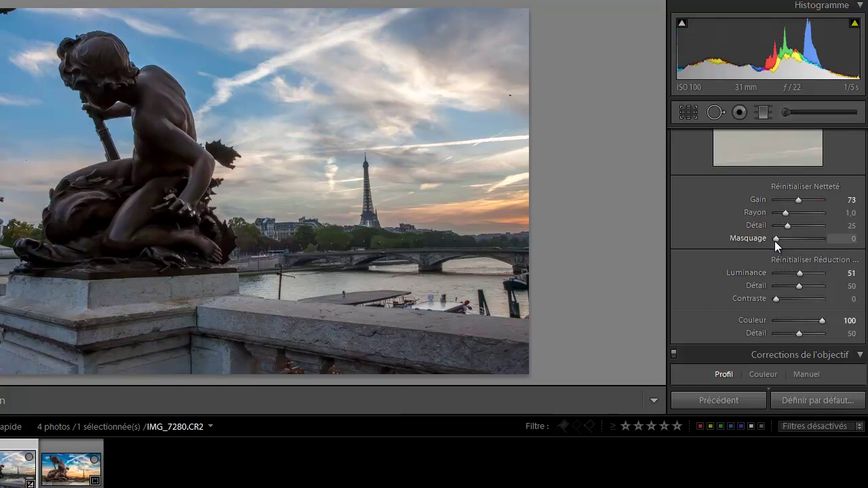
{"action": "left_click_drag", "start_coordinate": [774, 239], "coordinate": [811, 237]}
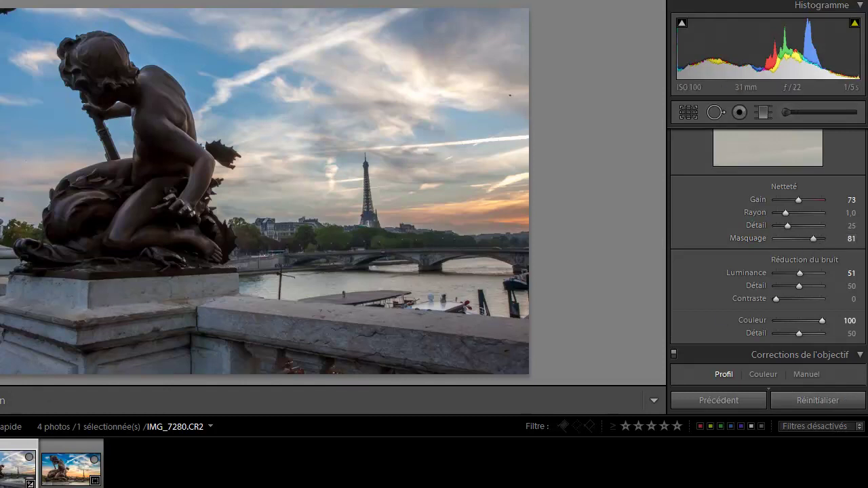
Compare the photo before and after development side by side, and return to the single-photo view.
{"action": "key", "text": "y"}
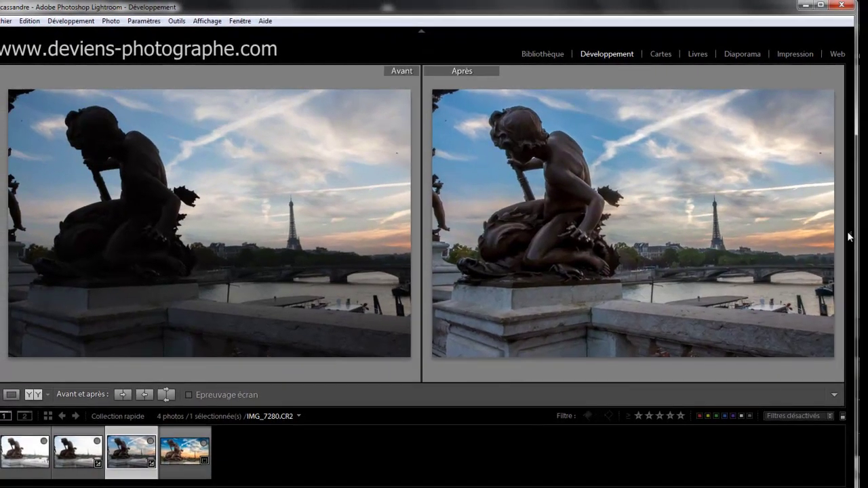
{"action": "key", "text": "F8"}
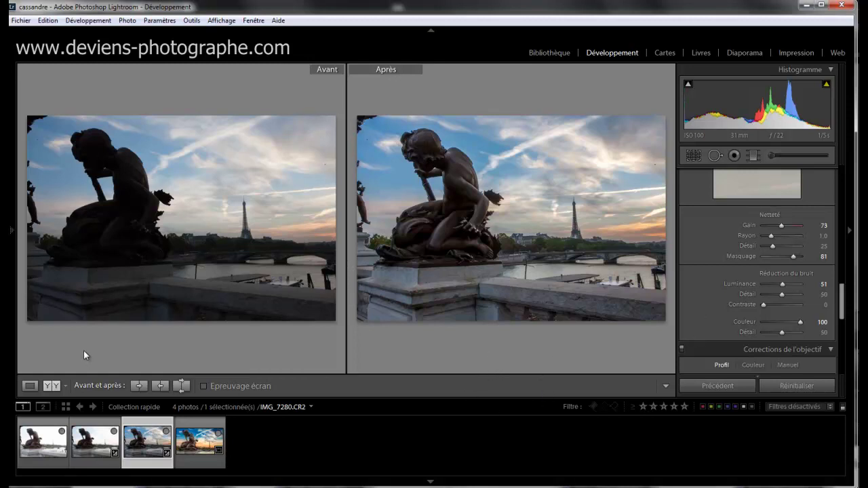
{"action": "left_click", "coordinate": [30, 386]}
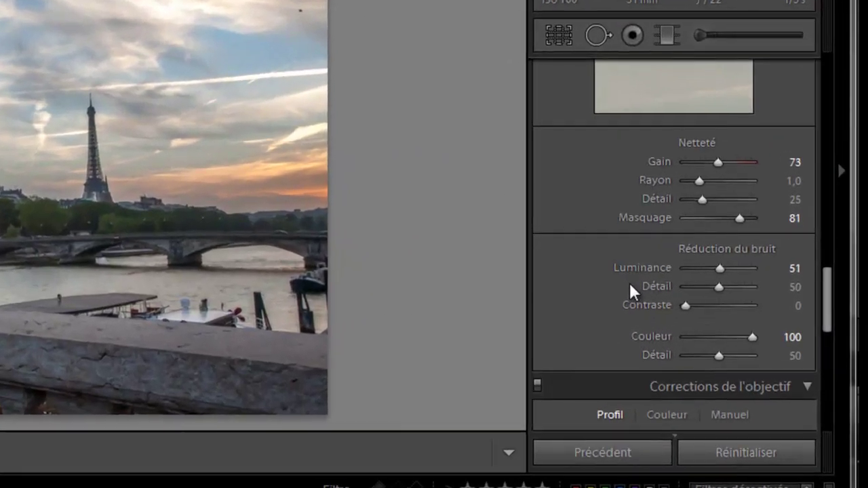
Enable the lens profile corrections for the photo.
{"action": "scroll", "coordinate": [733, 293], "scroll_direction": "down", "scroll_amount": 3}
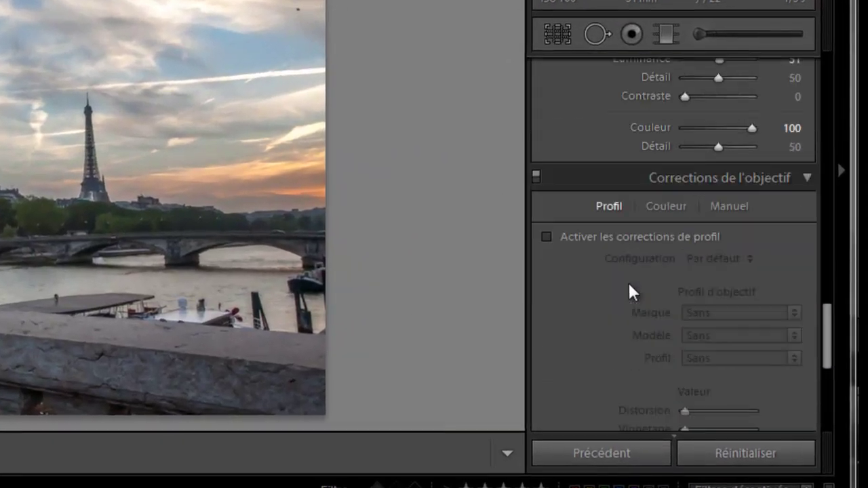
{"action": "scroll", "coordinate": [629, 285], "scroll_direction": "down", "scroll_amount": 2}
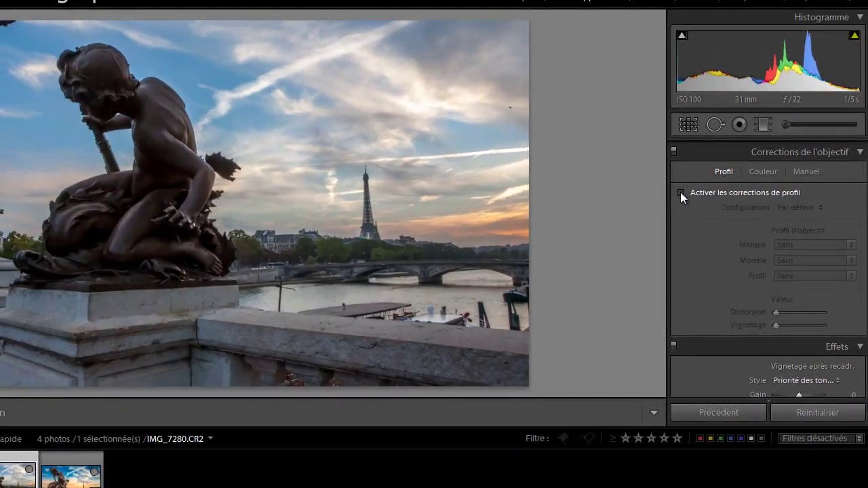
{"action": "left_click", "coordinate": [681, 192]}
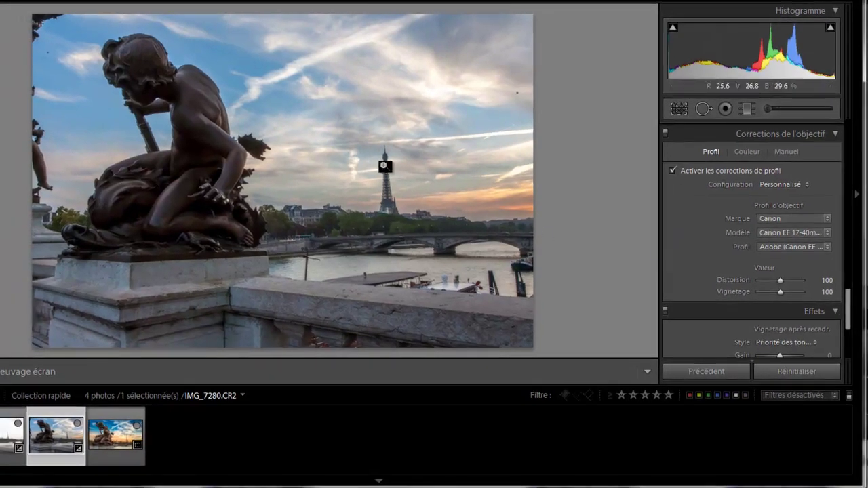
Remove the chromatic aberration, checking the edges of the Eiffel Tower at full size.
{"action": "left_click", "coordinate": [384, 166]}
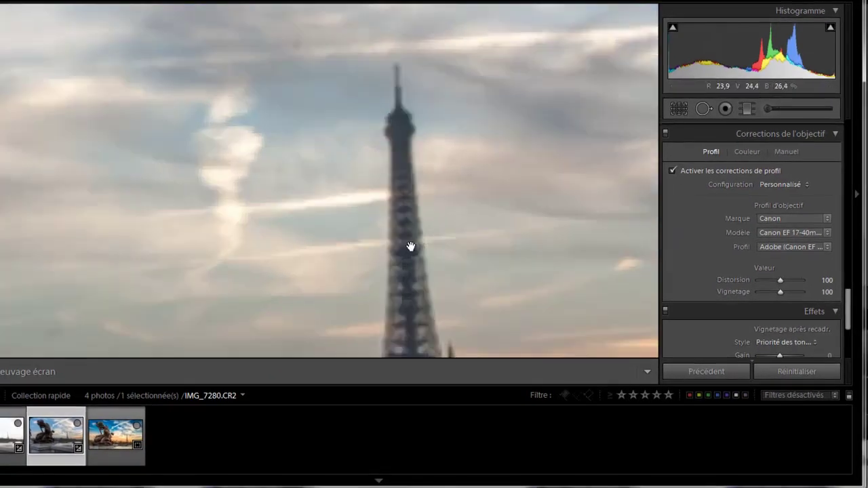
{"action": "left_click_drag", "start_coordinate": [412, 270], "coordinate": [414, 177]}
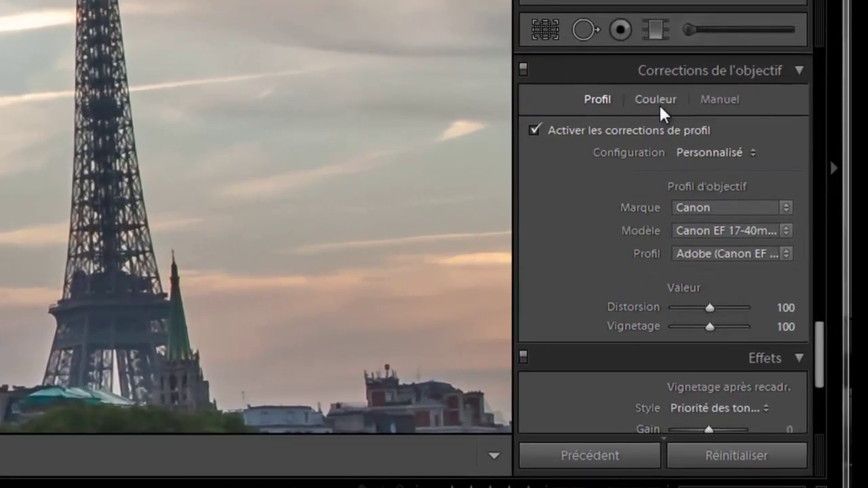
{"action": "left_click", "coordinate": [659, 104]}
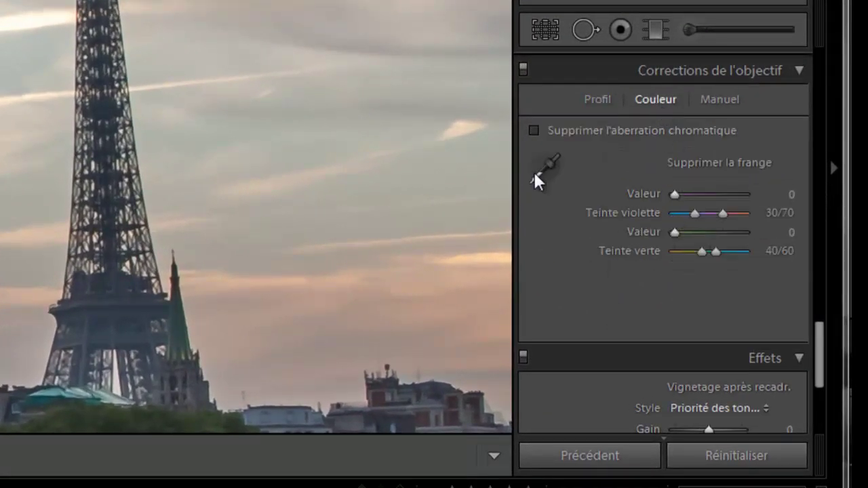
{"action": "left_click", "coordinate": [533, 130]}
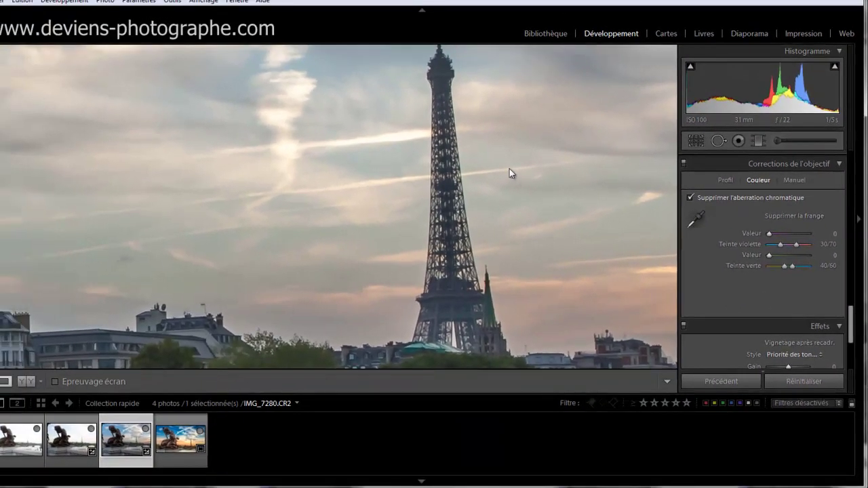
{"action": "left_click", "coordinate": [509, 171]}
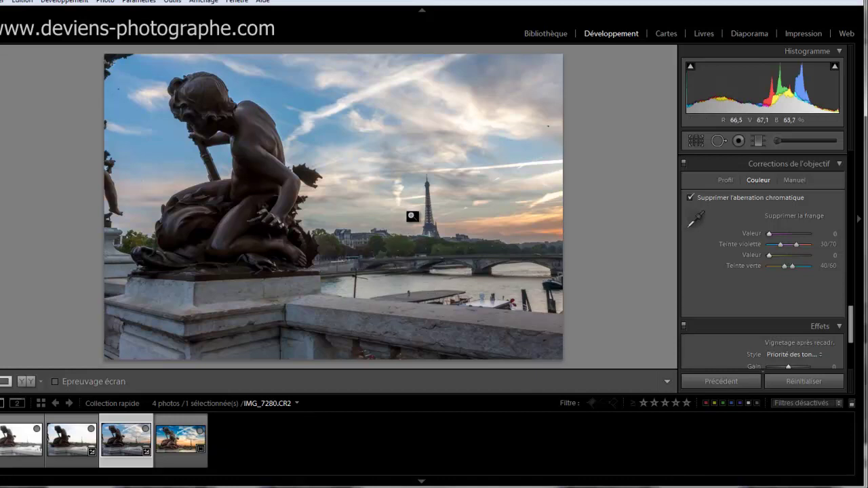
Compare the development of IMG_7280.CR2 with the finished version 27092013-IMG_7280.psd.
{"action": "scroll", "coordinate": [748, 276], "scroll_direction": "up", "scroll_amount": 5}
{"action": "scroll", "coordinate": [749, 276], "scroll_direction": "down", "scroll_amount": 2}
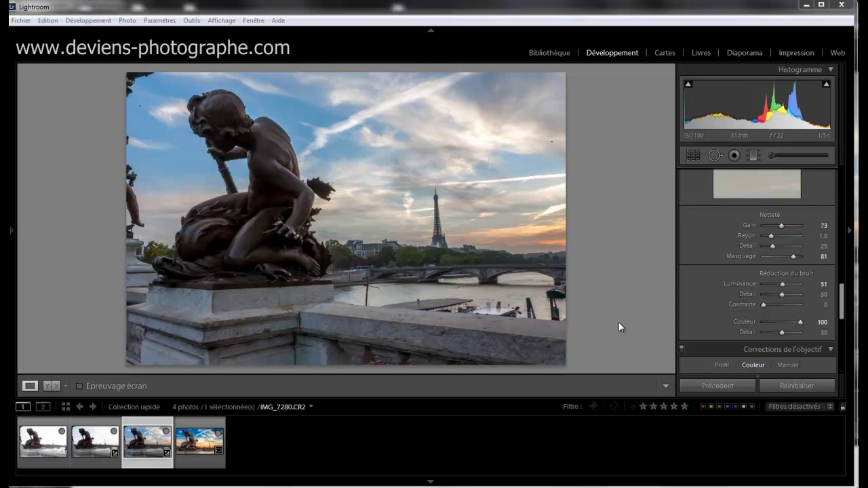
{"action": "left_click", "coordinate": [180, 452]}
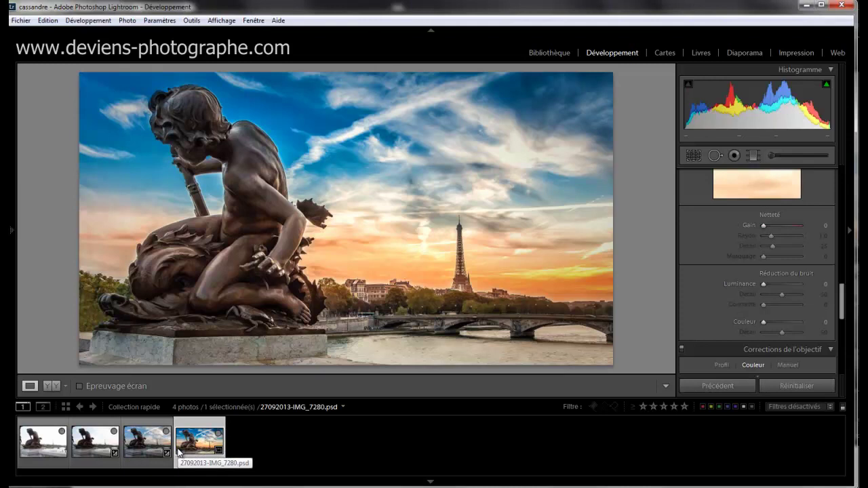
{"action": "left_click", "coordinate": [143, 445]}
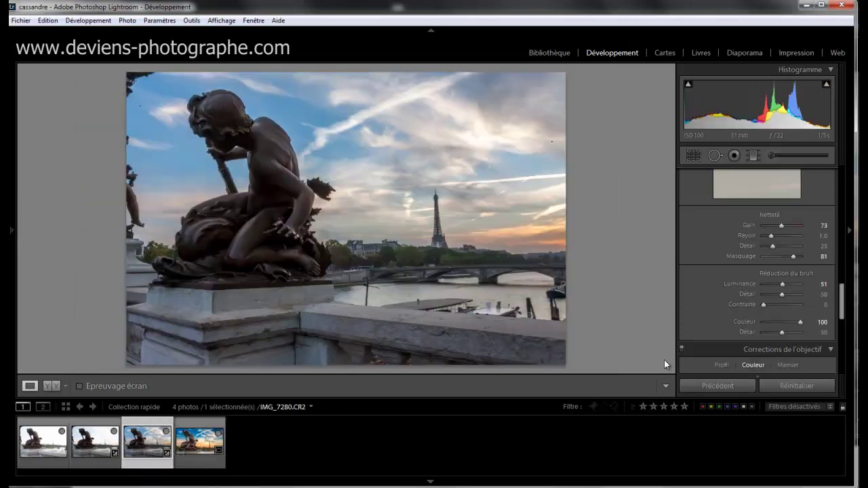
Check the statue's dark areas at full size and set the white balance to the Ombre preset.
{"action": "left_click", "coordinate": [843, 170]}
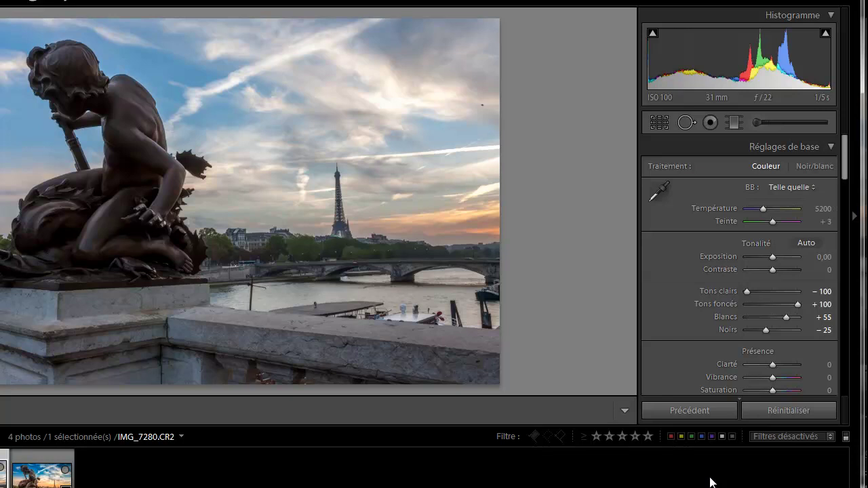
{"action": "left_click", "coordinate": [122, 170]}
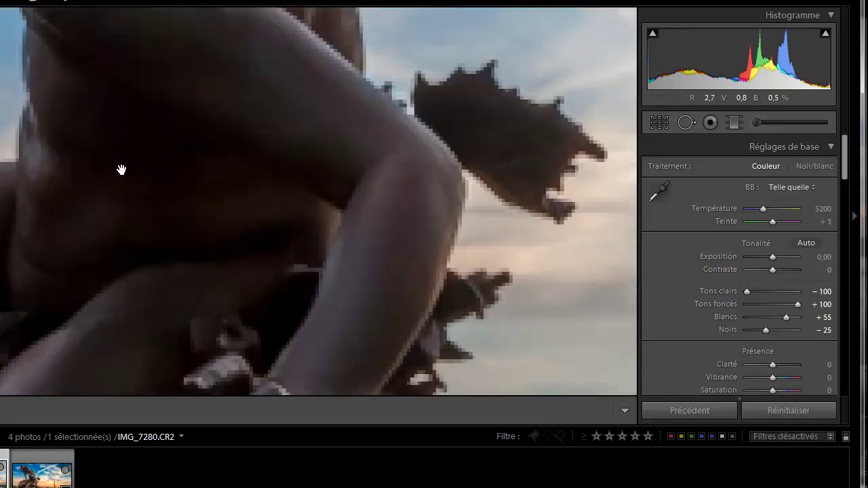
{"action": "left_click", "coordinate": [262, 65]}
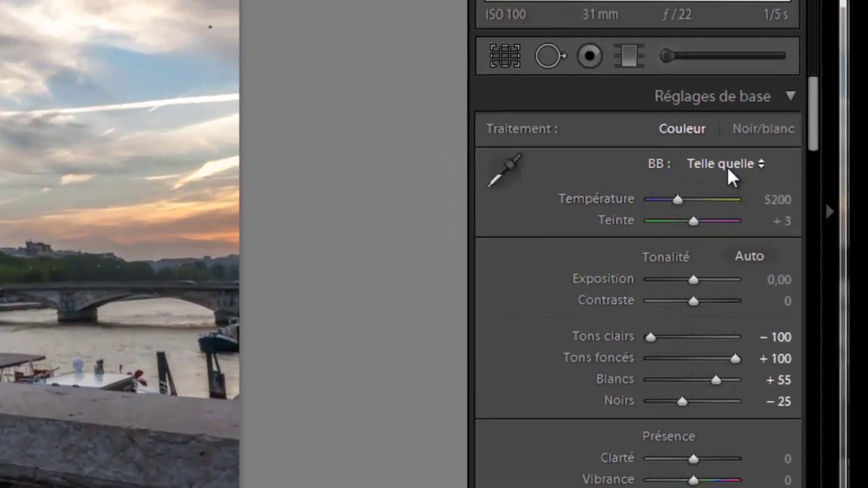
{"action": "left_click", "coordinate": [727, 165]}
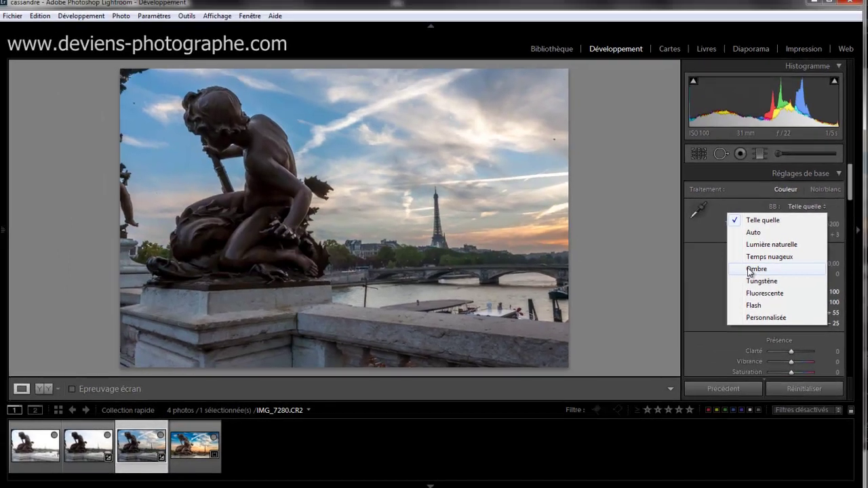
{"action": "left_click", "coordinate": [750, 269]}
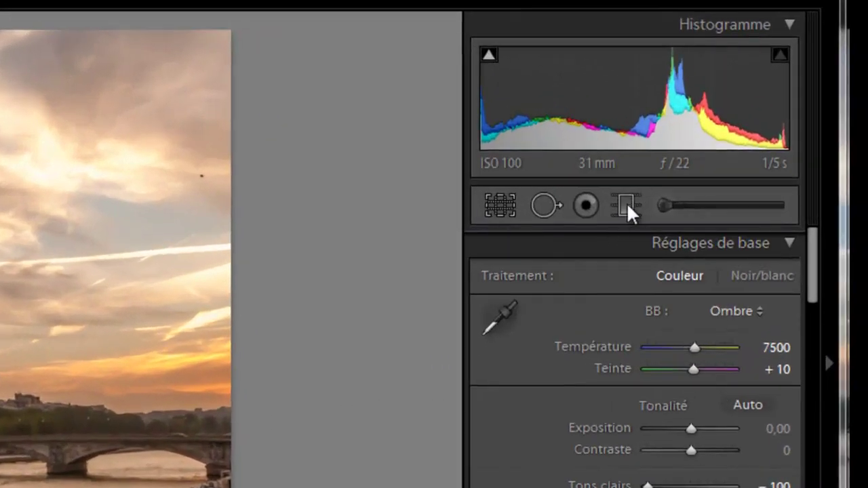
Add a graduated filter over the sky, fading downward from the upper clouds to the upper part of the Eiffel Tower.
{"action": "left_click", "coordinate": [626, 203]}
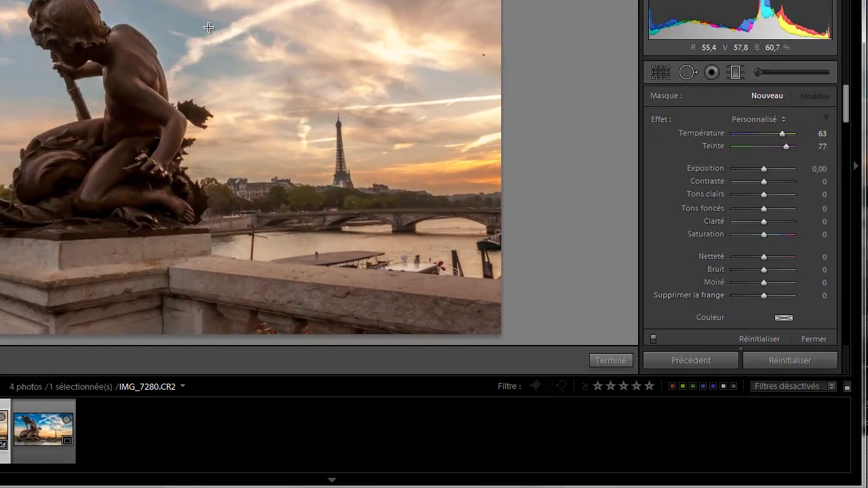
{"action": "left_click_drag", "start_coordinate": [210, 22], "coordinate": [208, 133]}
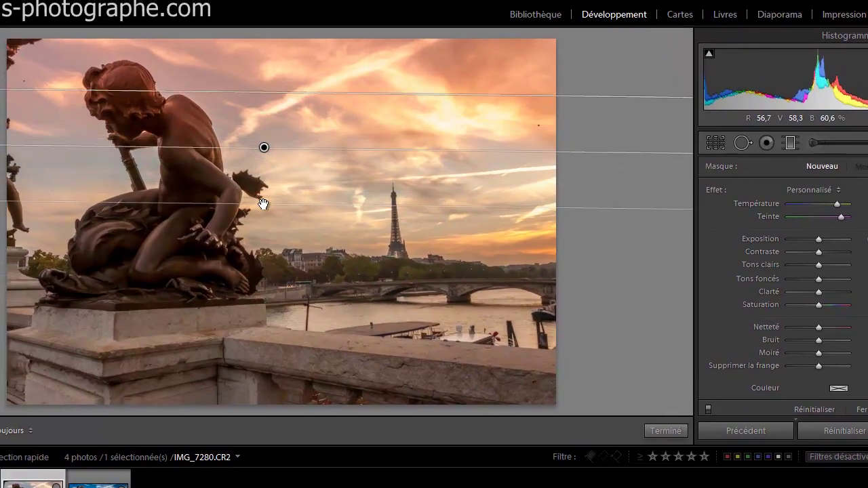
{"action": "mouse_move", "coordinate": [263, 204]}
{"action": "left_mouse_down"}
{"action": "mouse_move", "coordinate": [268, 219]}
{"action": "mouse_move", "coordinate": [265, 210]}
{"action": "left_mouse_up"}
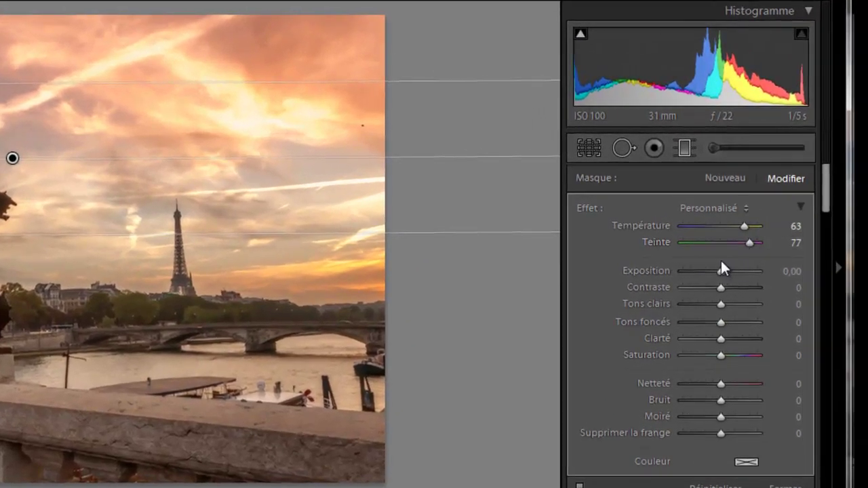
Set the sky's graduated filter to Exposition −0,60, Température −79 and Teinte 20, and finish editing the filter.
{"action": "left_click_drag", "start_coordinate": [723, 274], "coordinate": [716, 269]}
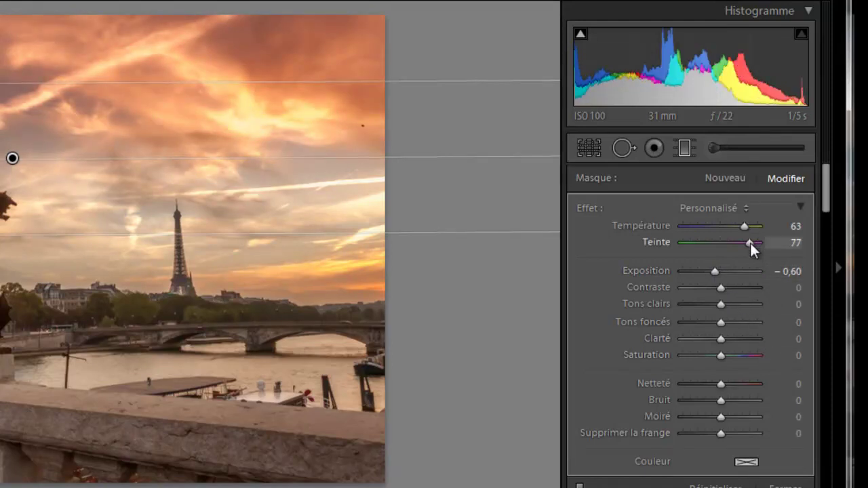
{"action": "left_click_drag", "start_coordinate": [744, 226], "coordinate": [691, 229]}
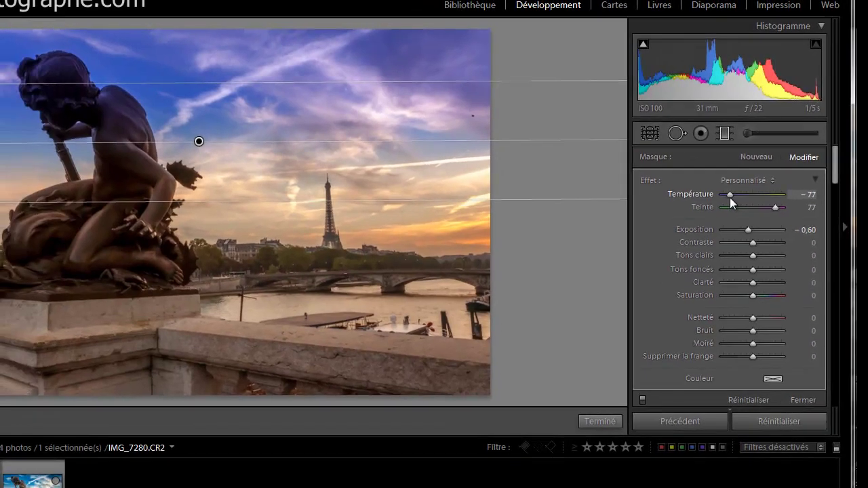
{"action": "left_click_drag", "start_coordinate": [730, 197], "coordinate": [729, 198]}
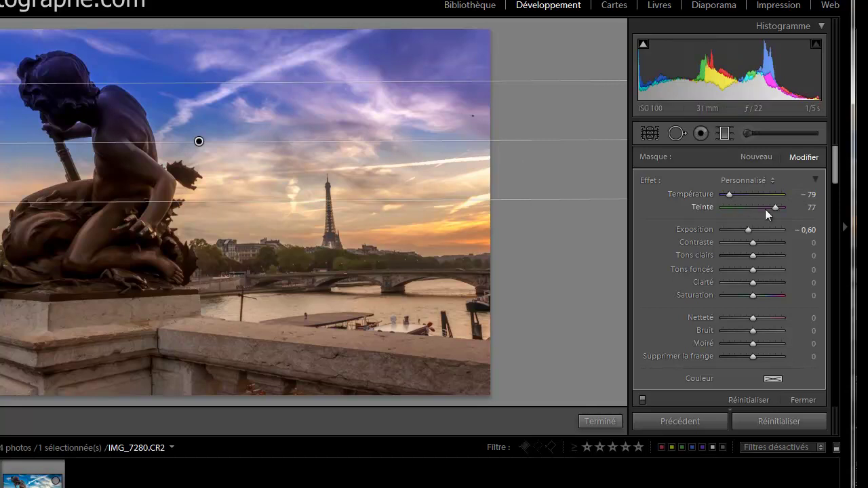
{"action": "left_click_drag", "start_coordinate": [772, 209], "coordinate": [758, 220]}
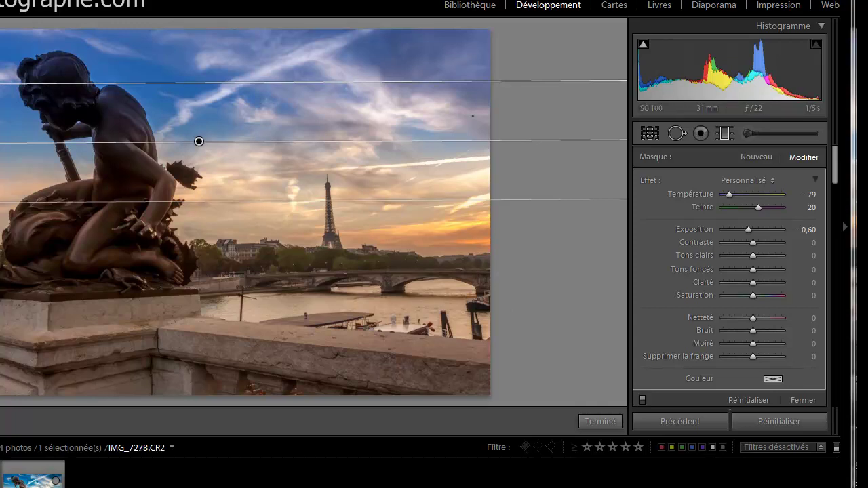
{"action": "key", "text": "Right"}
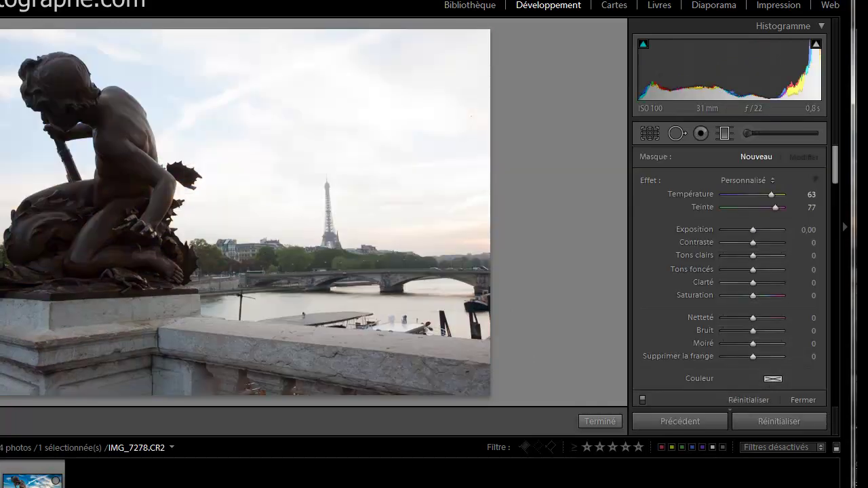
{"action": "key", "text": "Left"}
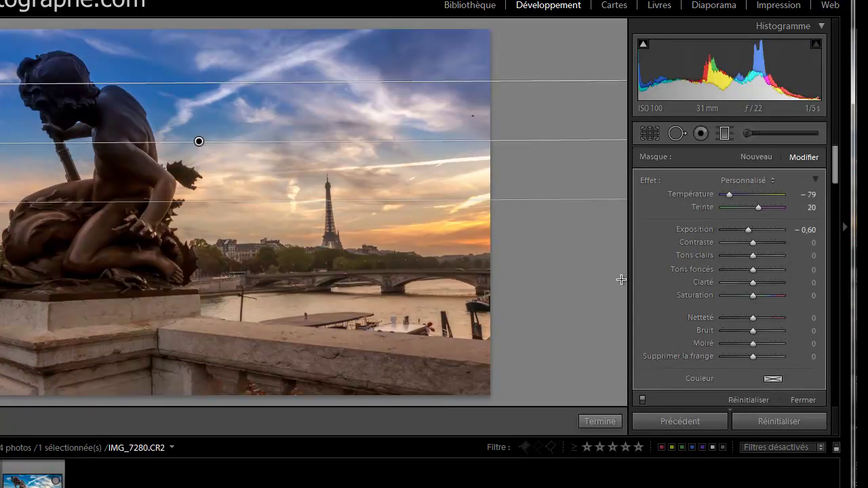
{"action": "left_click", "coordinate": [724, 133]}
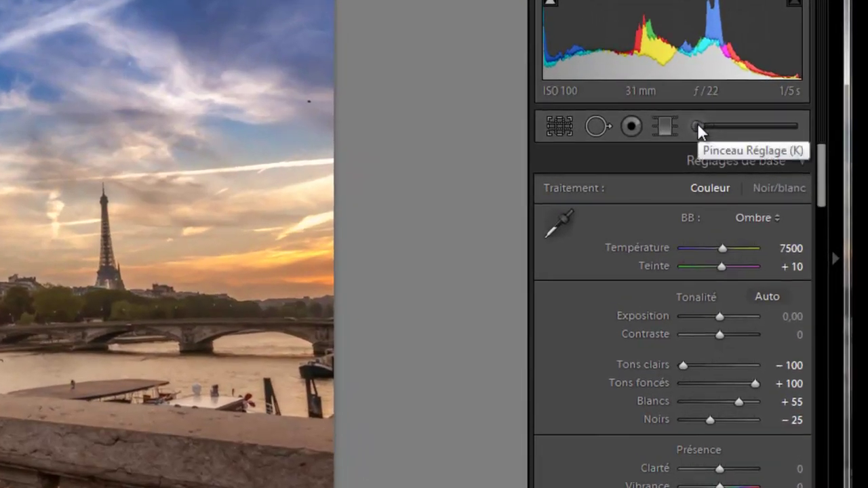
Start a new adjustment brush and set its Contour progressif to 89.
{"action": "left_click", "coordinate": [698, 126]}
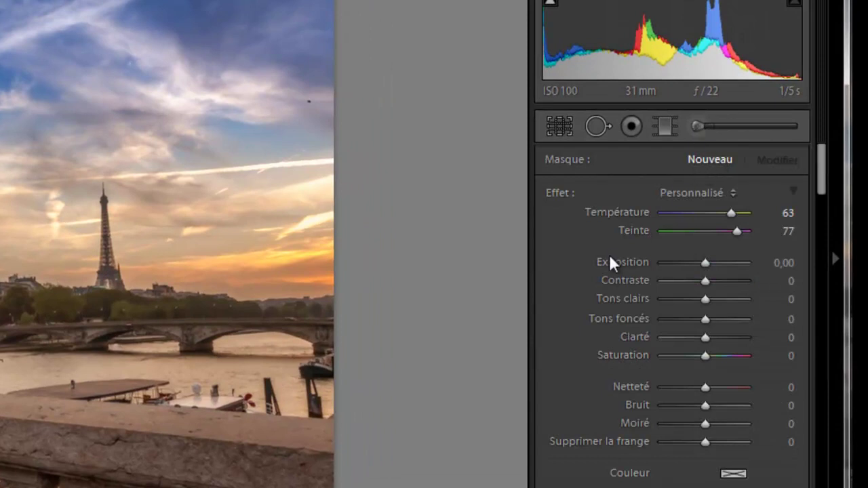
{"action": "scroll", "coordinate": [160, 255], "scroll_direction": "up", "scroll_amount": 3}
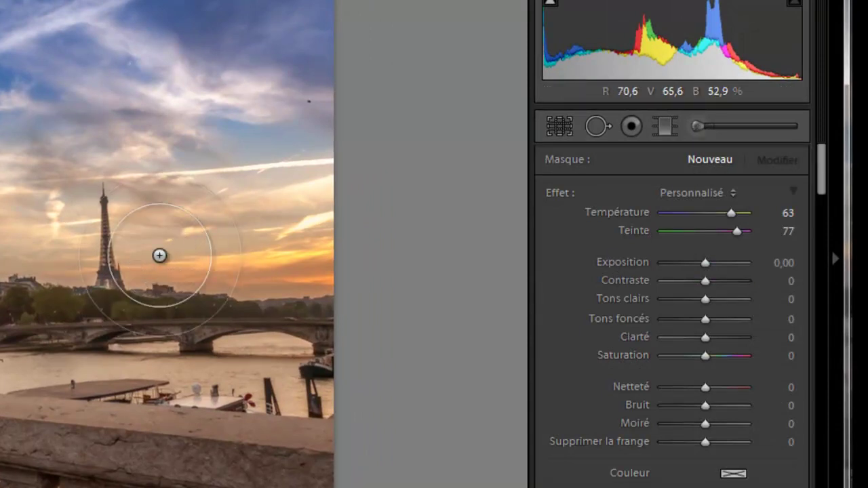
{"action": "scroll", "coordinate": [159, 255], "scroll_direction": "down", "scroll_amount": 2}
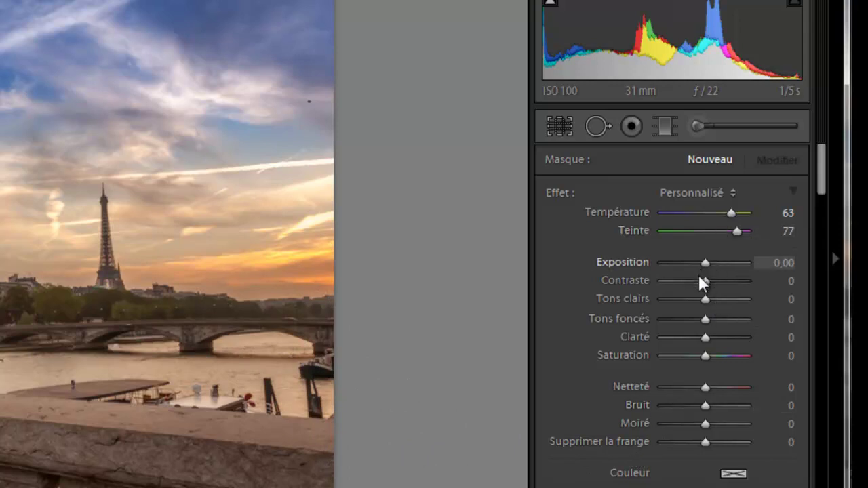
{"action": "scroll", "coordinate": [687, 329], "scroll_direction": "down", "scroll_amount": 3}
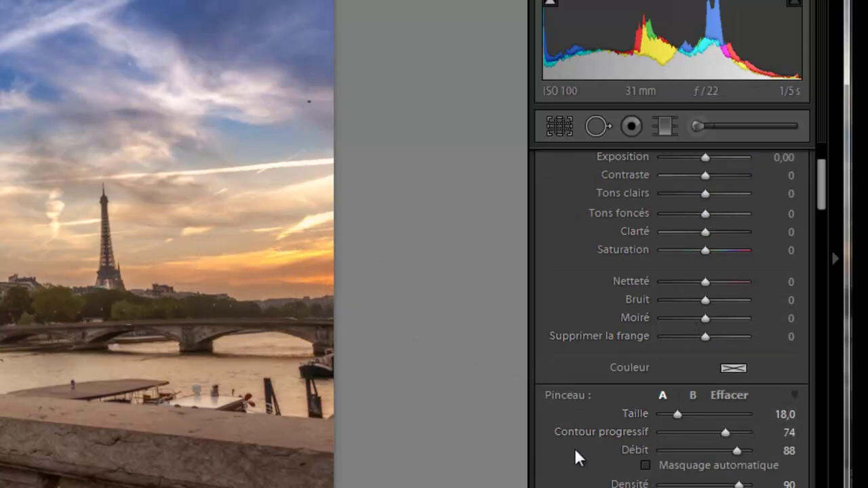
{"action": "left_click_drag", "start_coordinate": [724, 437], "coordinate": [738, 441]}
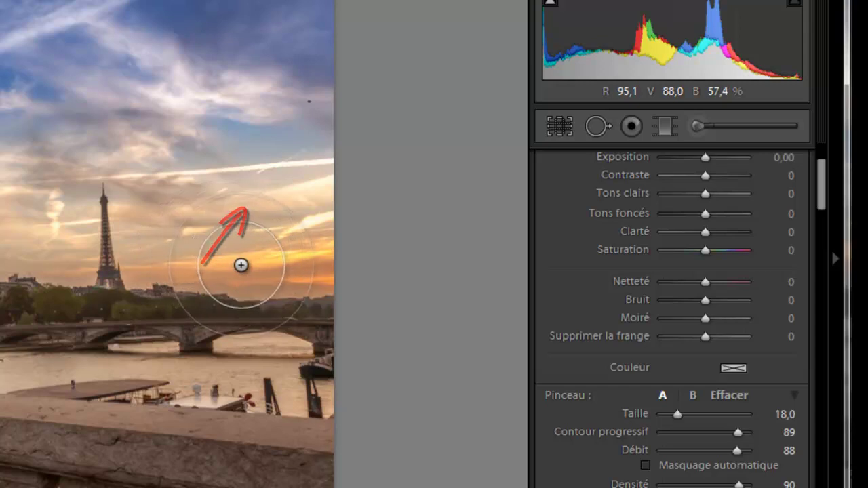
Set the brush to Température 63 and Teinte 63 and paint over the sunset sky around the Eiffel Tower.
{"action": "scroll", "coordinate": [640, 280], "scroll_direction": "up", "scroll_amount": 3}
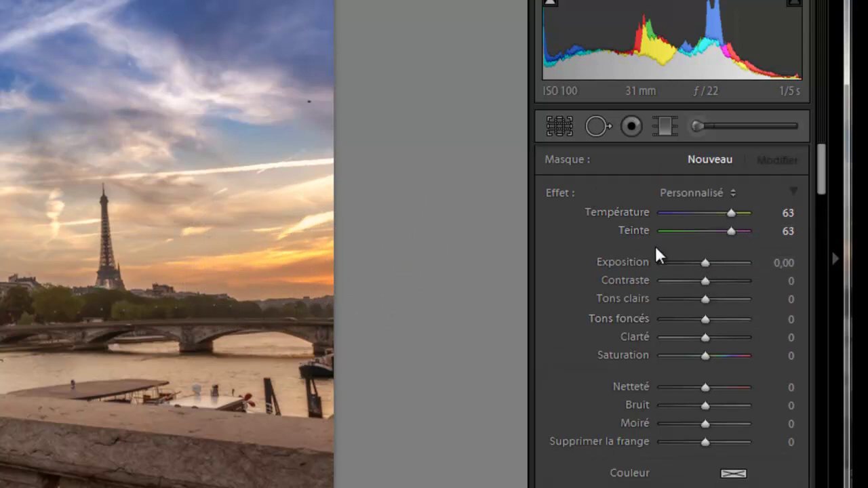
{"action": "scroll", "coordinate": [293, 258], "scroll_direction": "down", "scroll_amount": 2}
{"action": "scroll", "coordinate": [294, 256], "scroll_direction": "down", "scroll_amount": 3}
{"action": "left_click", "coordinate": [299, 251]}
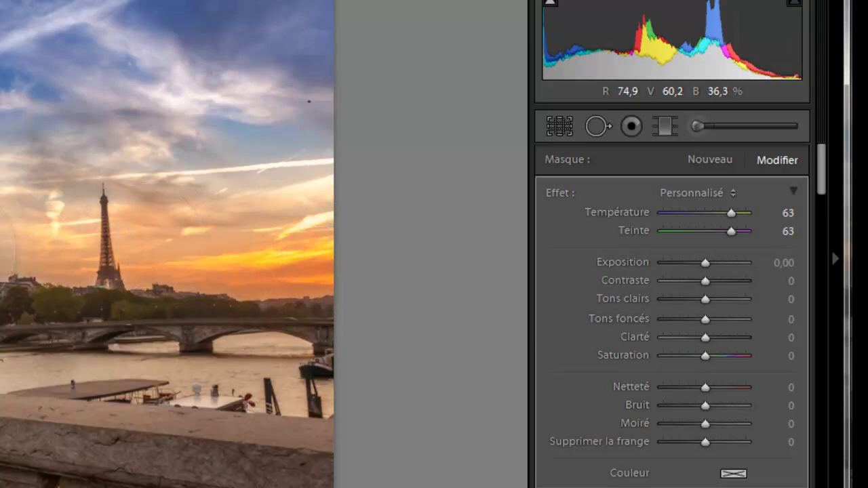
Set the brush's Débit to 63 and finish the warming adjustment on the sunset sky.
{"action": "key", "text": "Tab"}
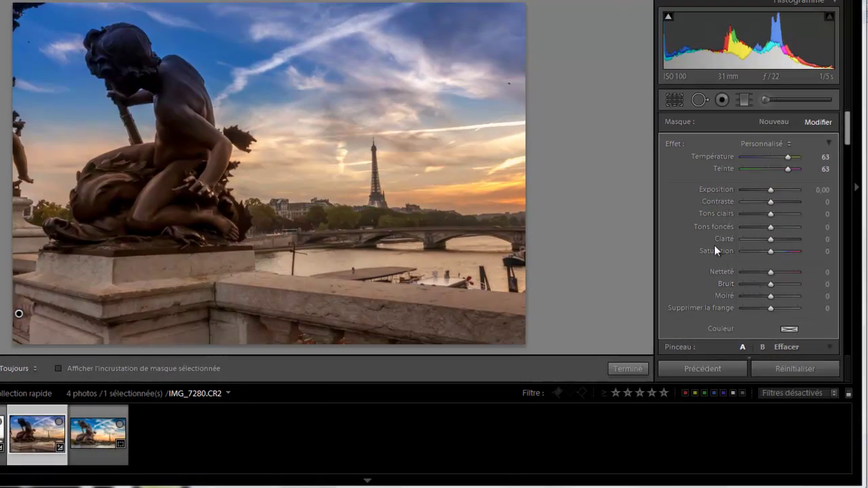
{"action": "scroll", "coordinate": [717, 150], "scroll_direction": "down", "scroll_amount": 4}
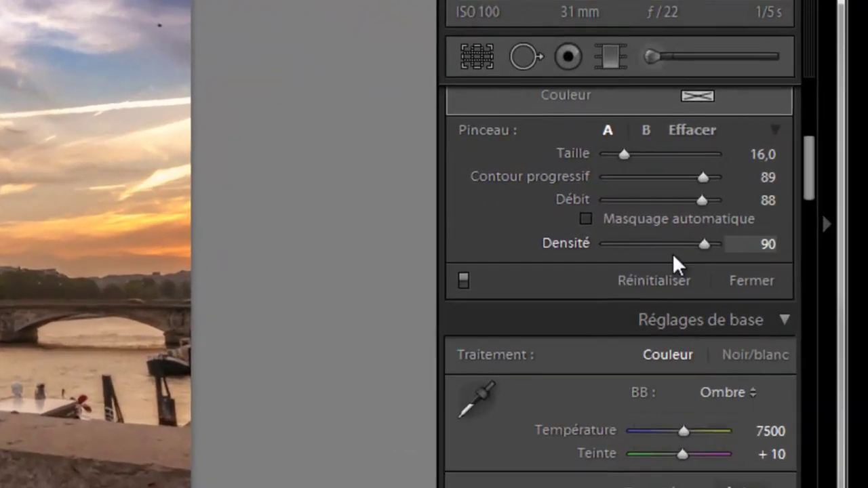
{"action": "scroll", "coordinate": [636, 203], "scroll_direction": "up", "scroll_amount": 4}
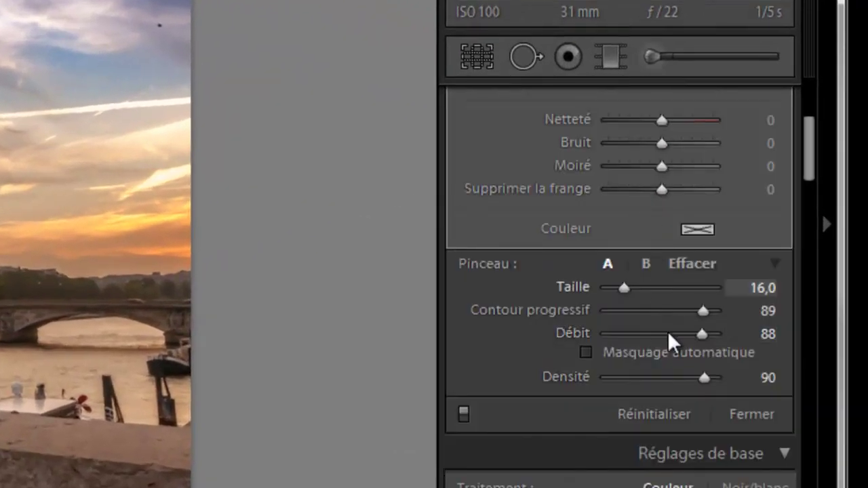
{"action": "left_click_drag", "start_coordinate": [697, 333], "coordinate": [681, 342]}
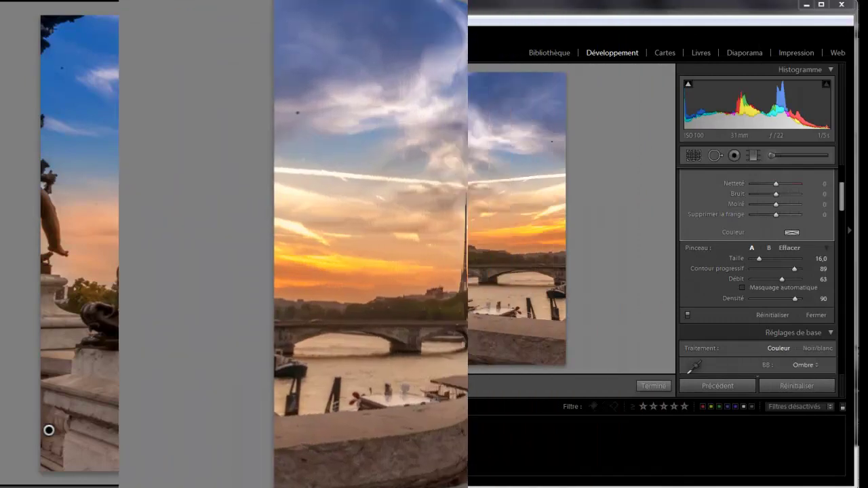
{"action": "key", "text": "k"}
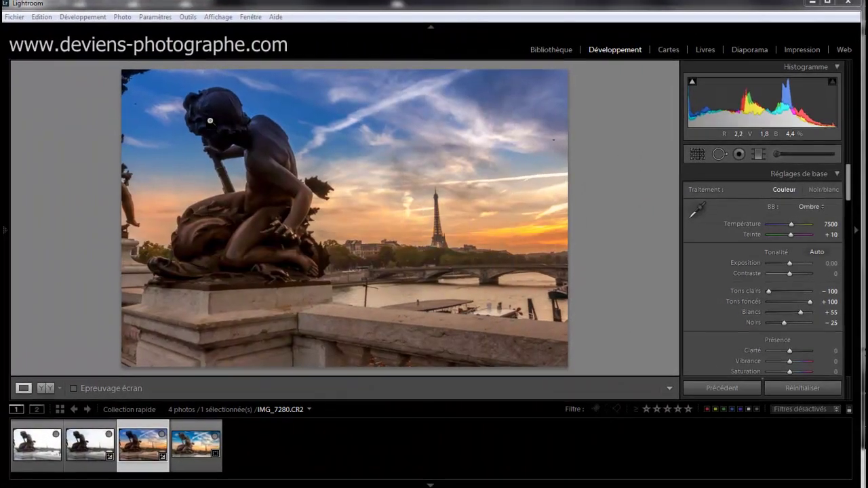
View the statue's head at full size and paint its dark hair with a new brush at Température 63 and Teinte 63.
{"action": "left_click", "coordinate": [210, 121]}
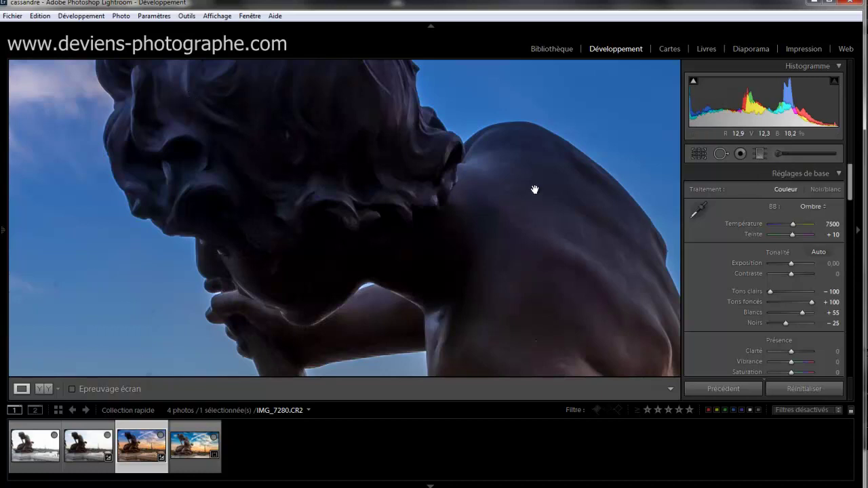
{"action": "left_click", "coordinate": [779, 153]}
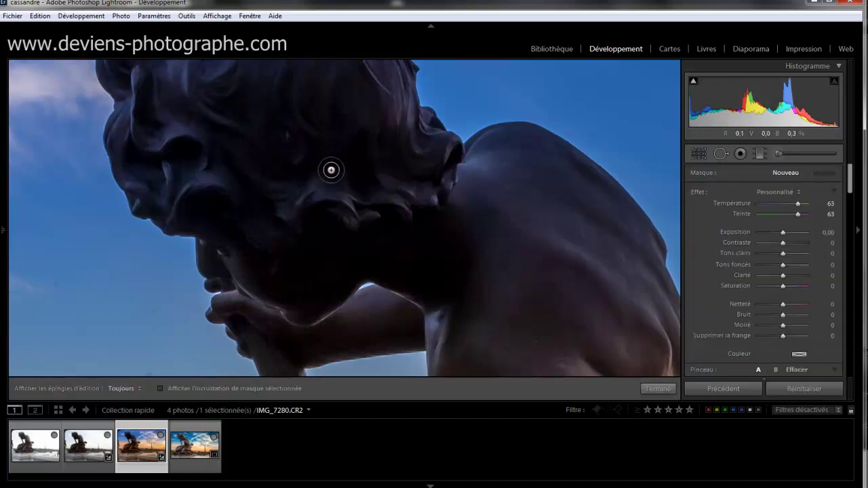
{"action": "scroll", "coordinate": [333, 166], "scroll_direction": "up", "scroll_amount": 5}
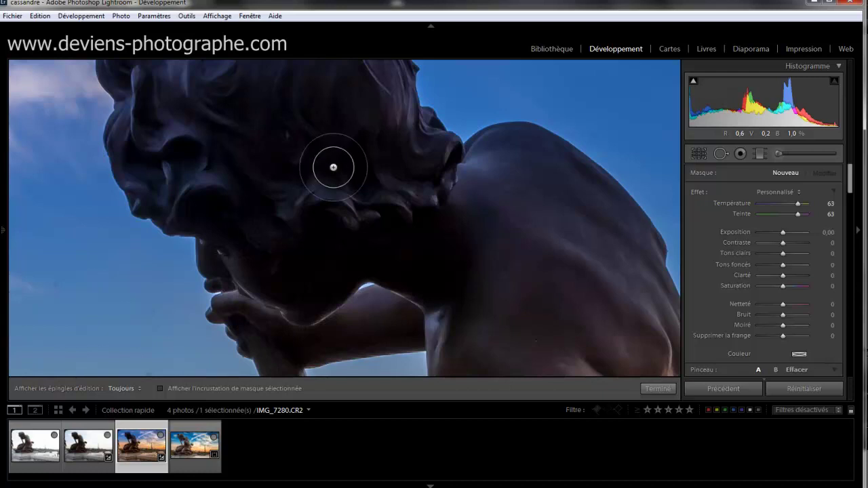
{"action": "left_click", "coordinate": [300, 167]}
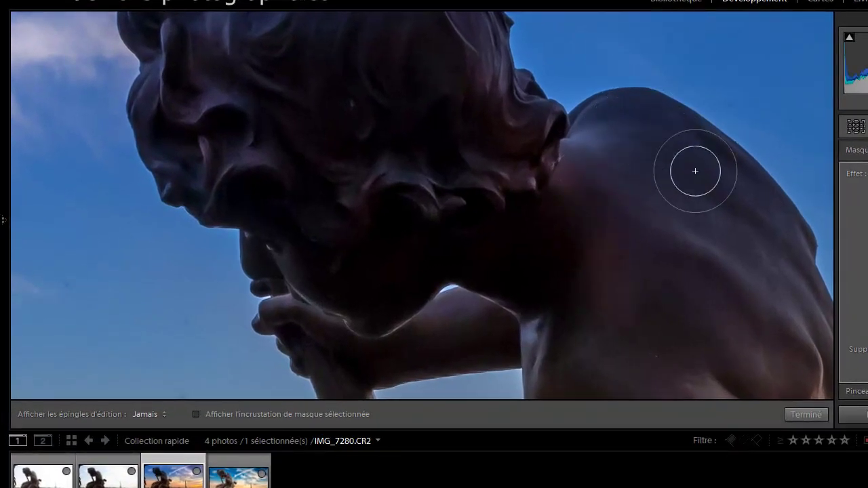
Extend the brush mask over the rest of the statue's head, up to the front curls, with the edit pins hidden while painting.
{"action": "key", "text": "h"}
{"action": "left_click", "coordinate": [3, 221]}
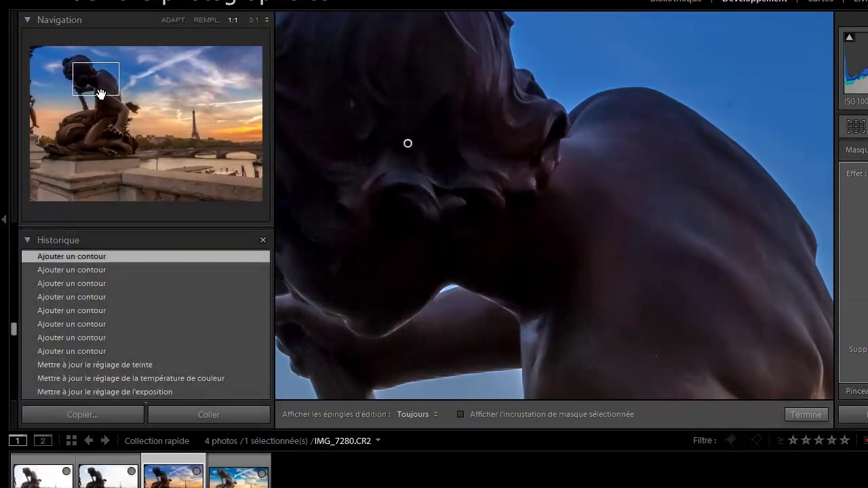
{"action": "left_click_drag", "start_coordinate": [408, 143], "coordinate": [610, 280]}
{"action": "key", "text": "h"}
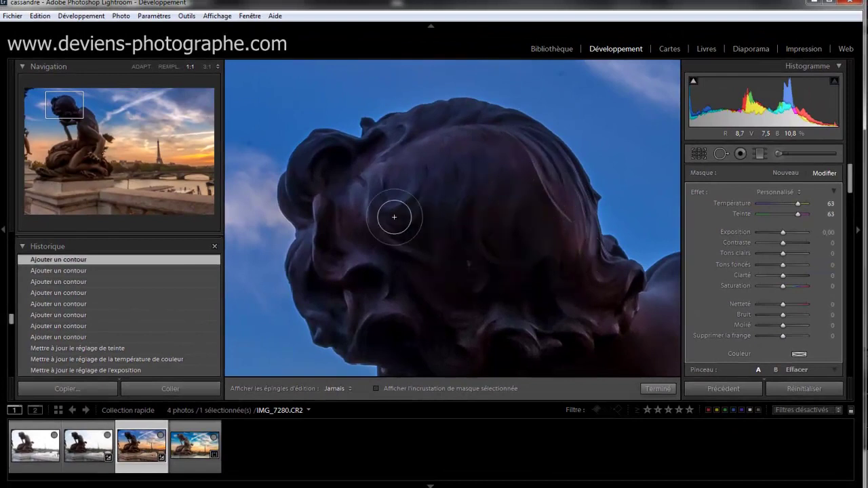
{"action": "mouse_move", "coordinate": [355, 280]}
{"action": "left_mouse_down"}
{"action": "mouse_move", "coordinate": [335, 273]}
{"action": "mouse_move", "coordinate": [326, 242]}
{"action": "left_mouse_up"}
{"action": "key", "text": "h"}
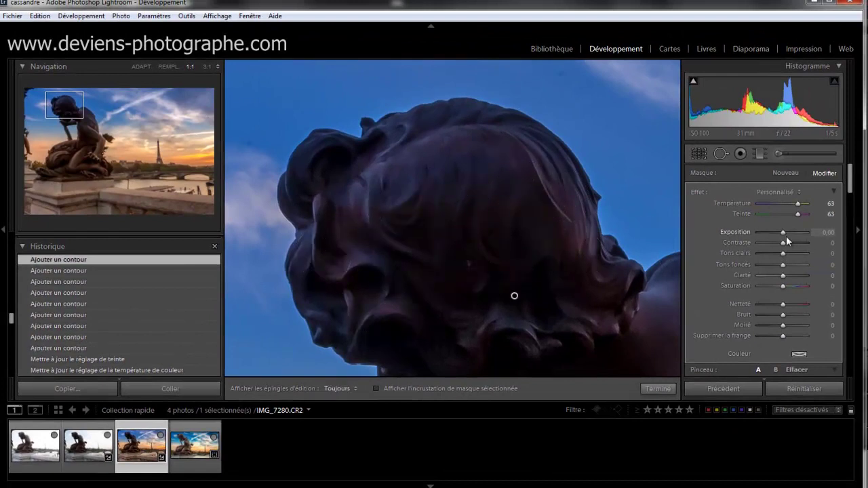
Reset the head brush's Température and Teinte to 0, set Exposition to 0,78, and close the brush to check the whole photo.
{"action": "double_click", "coordinate": [797, 203]}
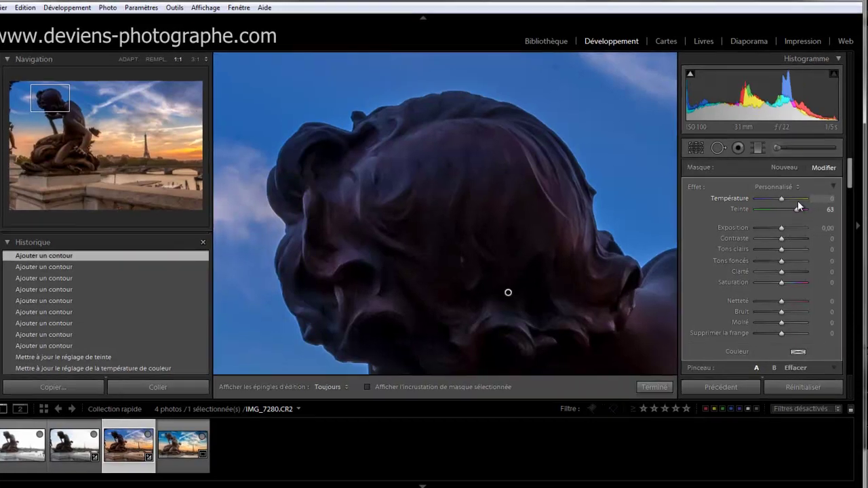
{"action": "double_click", "coordinate": [798, 214]}
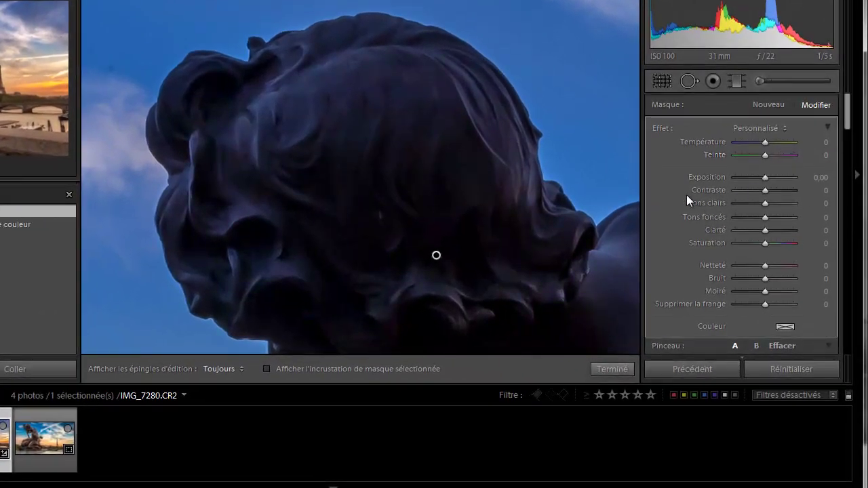
{"action": "left_click_drag", "start_coordinate": [765, 179], "coordinate": [770, 181]}
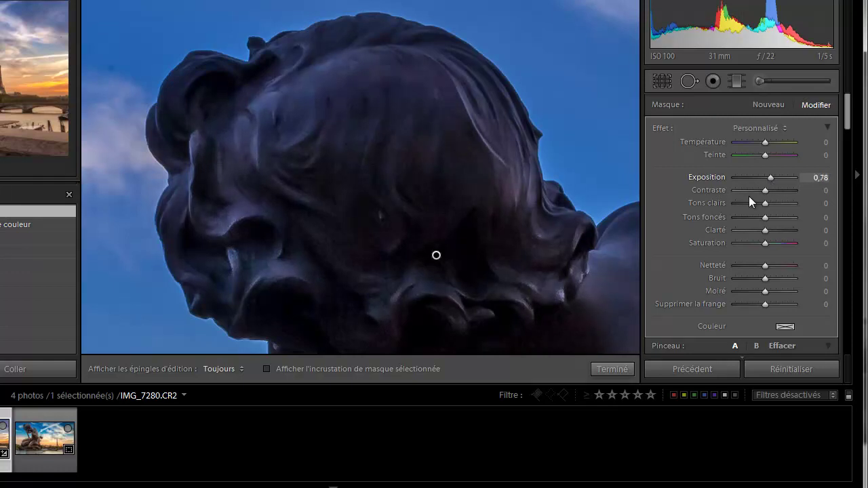
{"action": "left_click", "coordinate": [758, 77]}
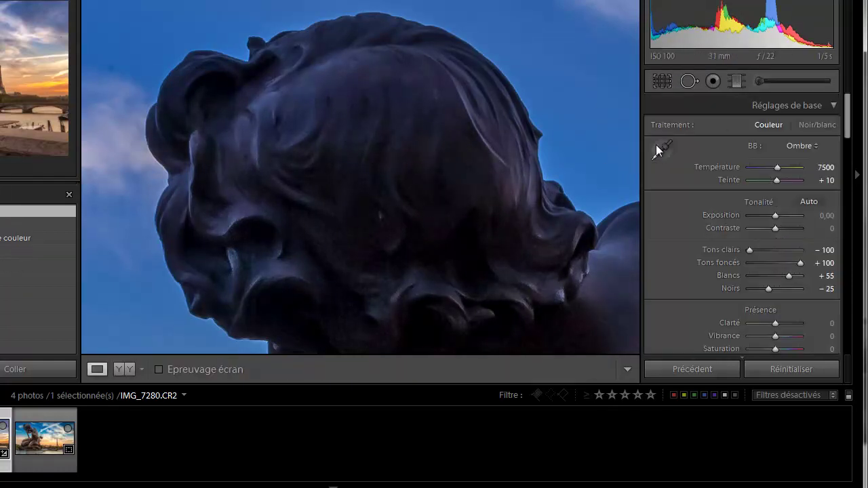
{"action": "left_click", "coordinate": [503, 229]}
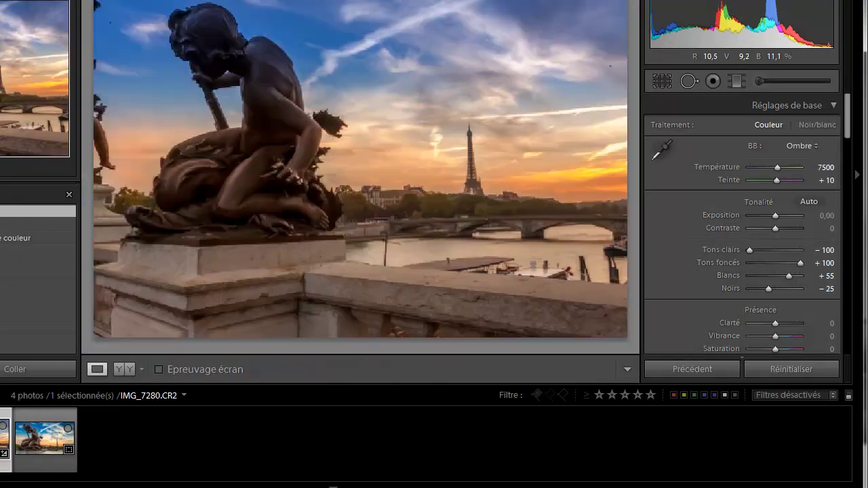
Reselect the brush adjustment on the statue's head and set its Exposition to 2,07.
{"action": "left_click", "coordinate": [758, 82]}
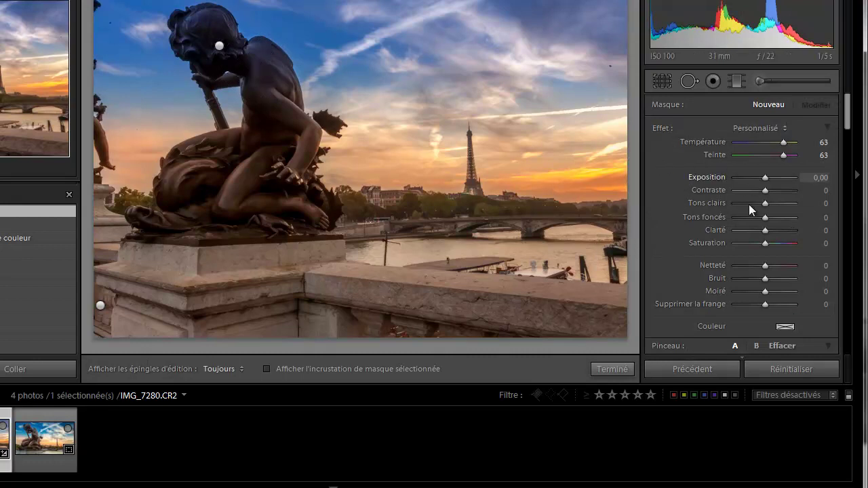
{"action": "left_click_drag", "start_coordinate": [761, 181], "coordinate": [777, 178]}
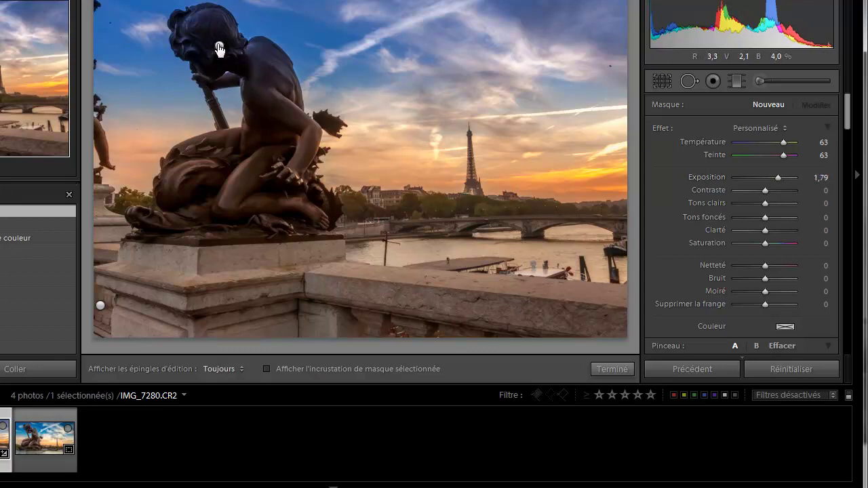
{"action": "left_click", "coordinate": [219, 47]}
{"action": "left_click_drag", "start_coordinate": [770, 178], "coordinate": [780, 178]}
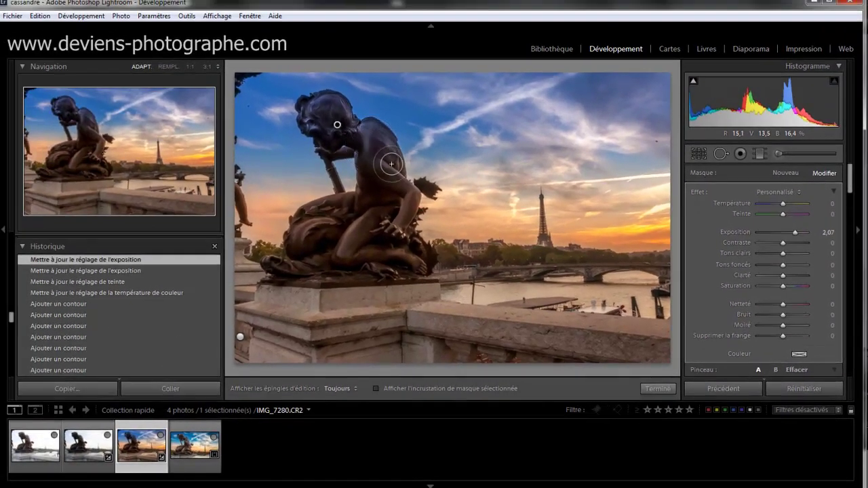
Extend the head's brush mask over the statue's shoulders and back, set its Exposition to 1,15, and finish the brush adjustment.
{"action": "key", "text": "h"}
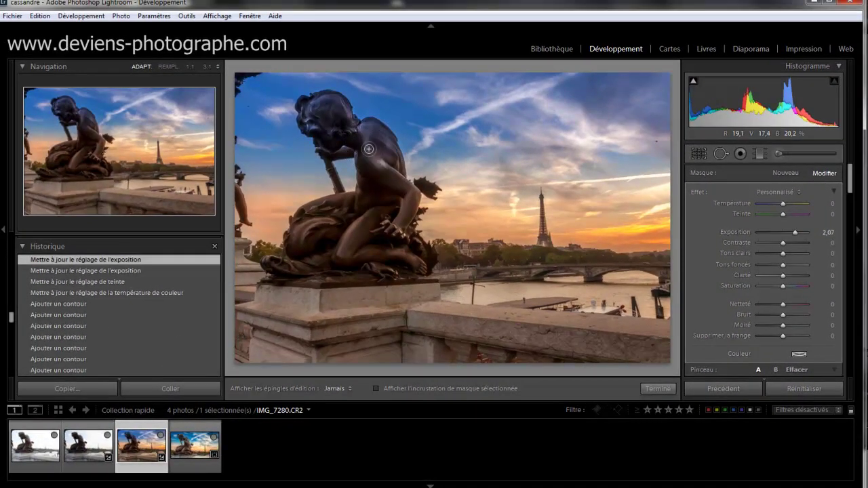
{"action": "left_click_drag", "start_coordinate": [372, 165], "coordinate": [366, 157]}
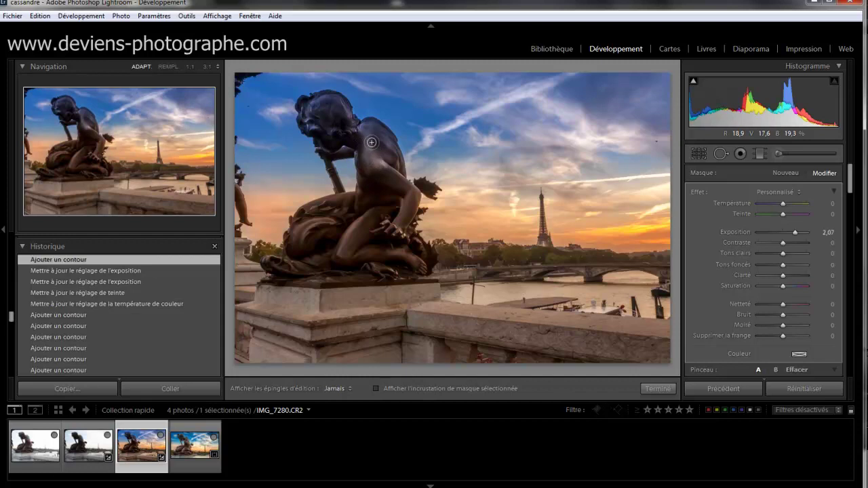
{"action": "left_click_drag", "start_coordinate": [370, 125], "coordinate": [386, 175]}
{"action": "mouse_move", "coordinate": [343, 128]}
{"action": "left_mouse_down"}
{"action": "mouse_move", "coordinate": [309, 115]}
{"action": "mouse_move", "coordinate": [391, 180]}
{"action": "left_mouse_up"}
{"action": "key", "text": "h"}
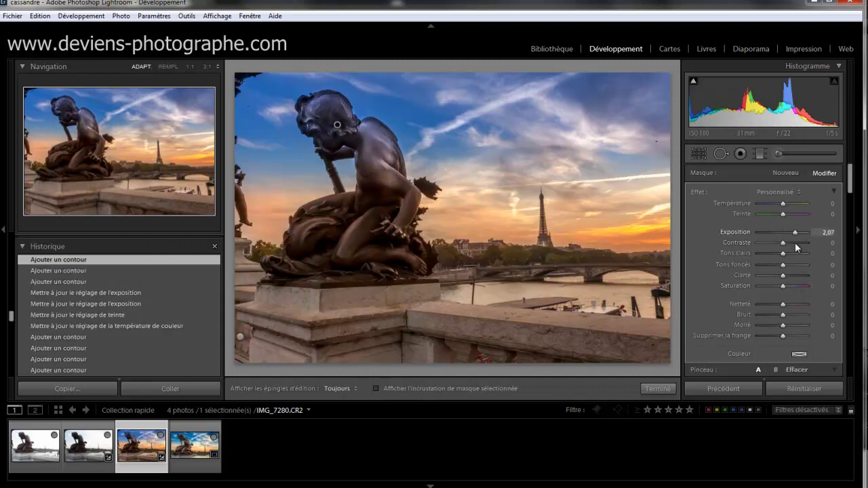
{"action": "mouse_move", "coordinate": [794, 233]}
{"action": "left_mouse_down"}
{"action": "mouse_move", "coordinate": [790, 243]}
{"action": "mouse_move", "coordinate": [766, 238]}
{"action": "left_mouse_up"}
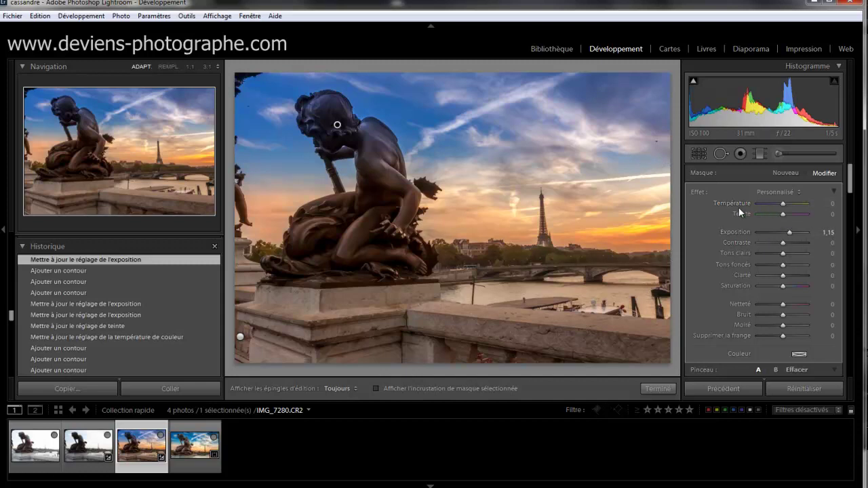
{"action": "left_click", "coordinate": [791, 151]}
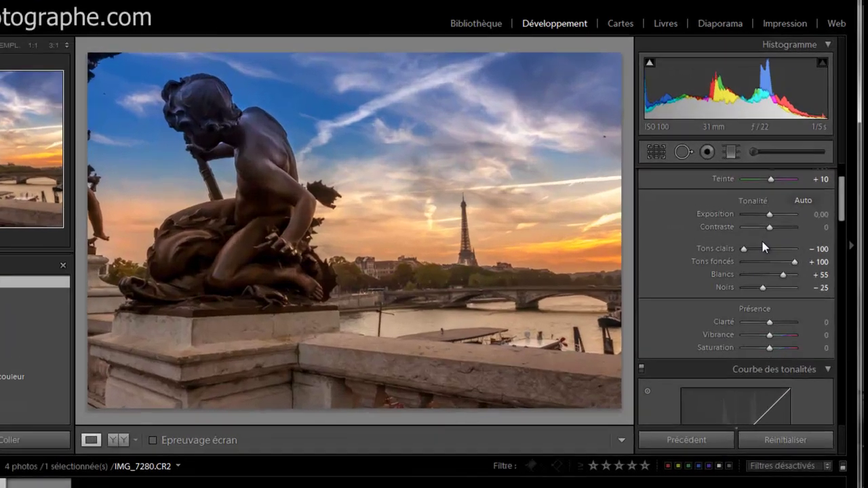
Unlock the crop's aspect ratio and trim the photo's lower edge to remove most of the stone parapet below the statue.
{"action": "scroll", "coordinate": [760, 247], "scroll_direction": "down", "scroll_amount": 2}
{"action": "scroll", "coordinate": [752, 237], "scroll_direction": "up", "scroll_amount": 5}
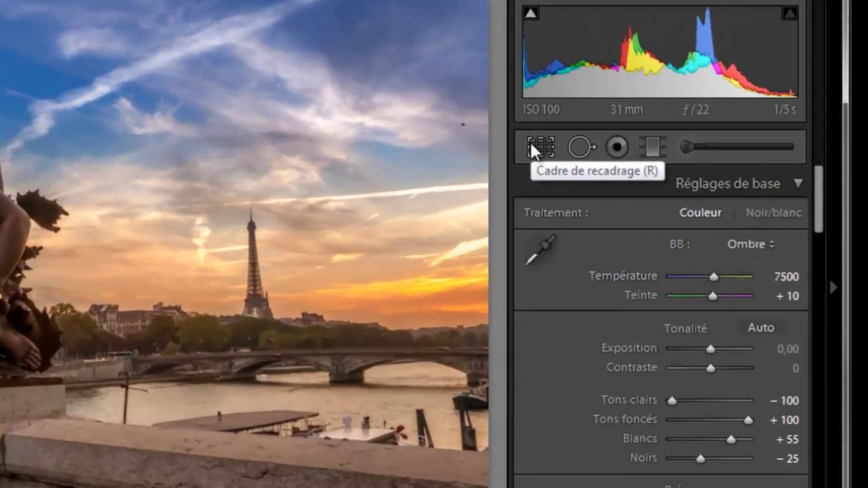
{"action": "left_click", "coordinate": [530, 143]}
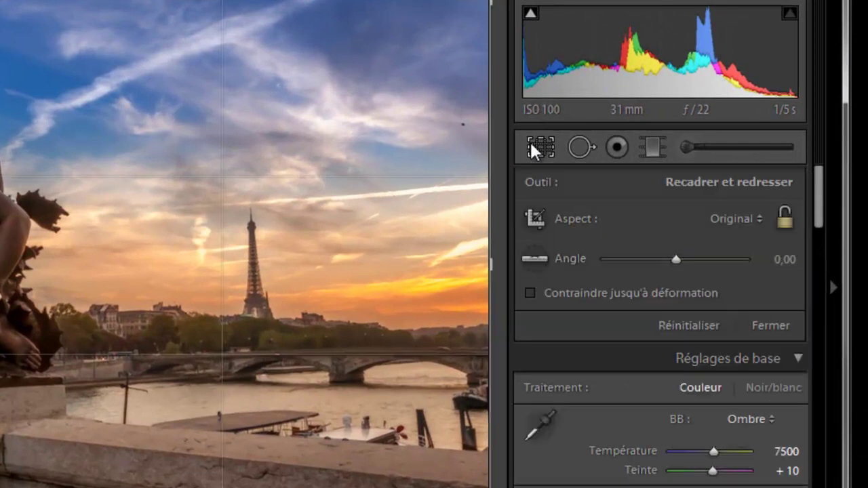
{"action": "left_click", "coordinate": [784, 215]}
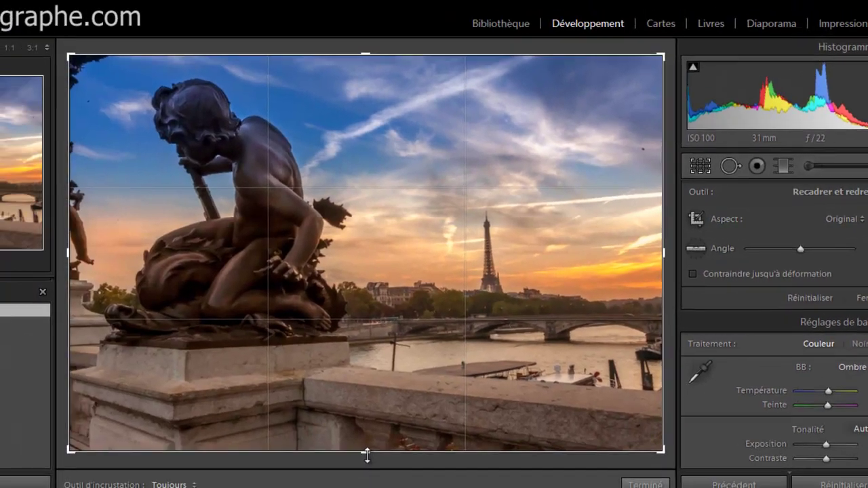
{"action": "left_click_drag", "start_coordinate": [366, 457], "coordinate": [361, 420]}
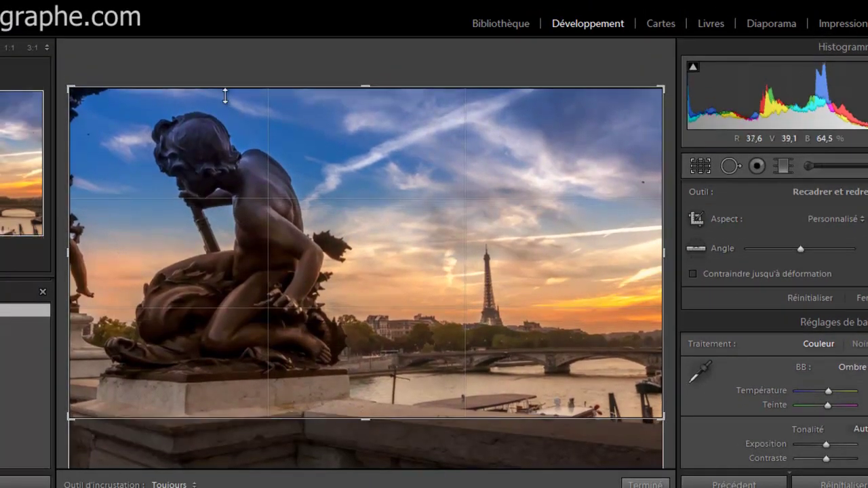
{"action": "left_click_drag", "start_coordinate": [360, 88], "coordinate": [360, 91]}
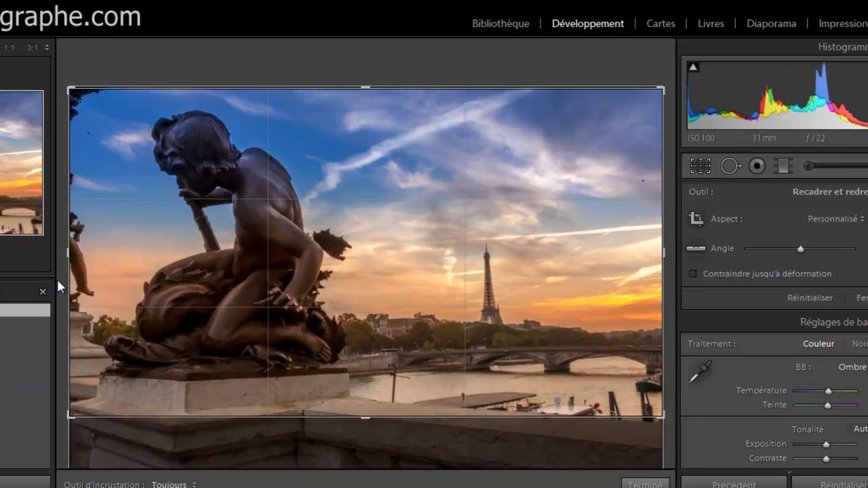
{"action": "mouse_move", "coordinate": [72, 255]}
{"action": "left_mouse_down"}
{"action": "mouse_move", "coordinate": [85, 255]}
{"action": "mouse_move", "coordinate": [54, 258]}
{"action": "left_mouse_up"}
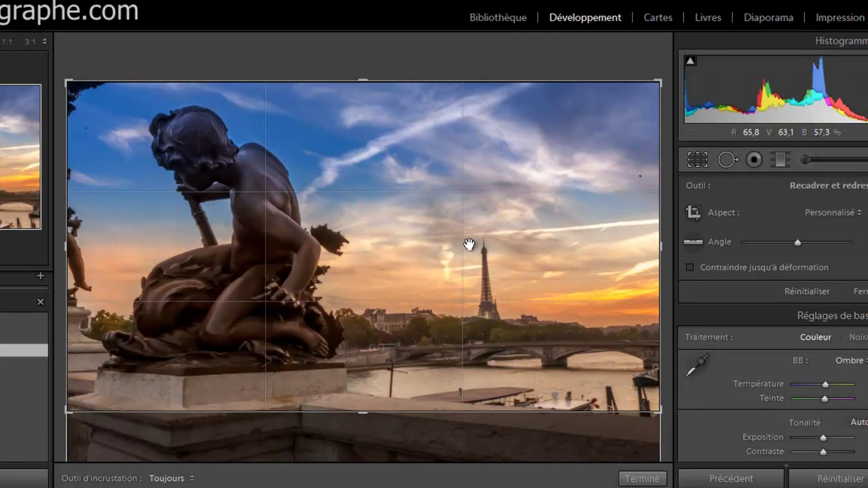
Try to straighten the photo with a vertical reference line drawn from the Eiffel Tower's tip, and undo the rotation.
{"action": "left_click", "coordinate": [692, 243]}
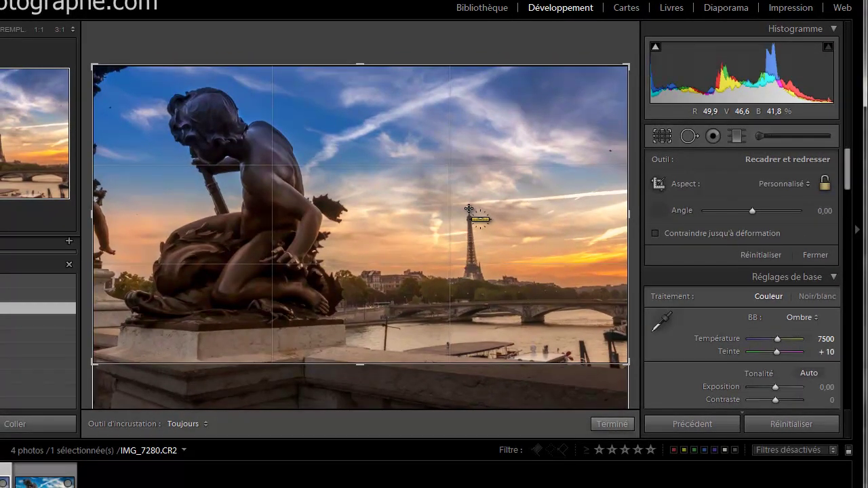
{"action": "mouse_move", "coordinate": [469, 209]}
{"action": "left_mouse_down"}
{"action": "mouse_move", "coordinate": [483, 244]}
{"action": "mouse_move", "coordinate": [470, 364]}
{"action": "mouse_move", "coordinate": [477, 361]}
{"action": "left_mouse_up"}
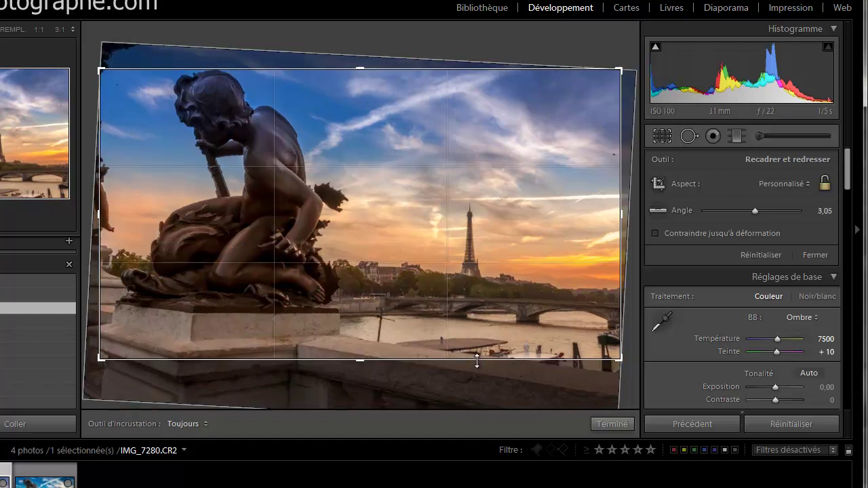
{"action": "key", "text": "ctrl+z"}
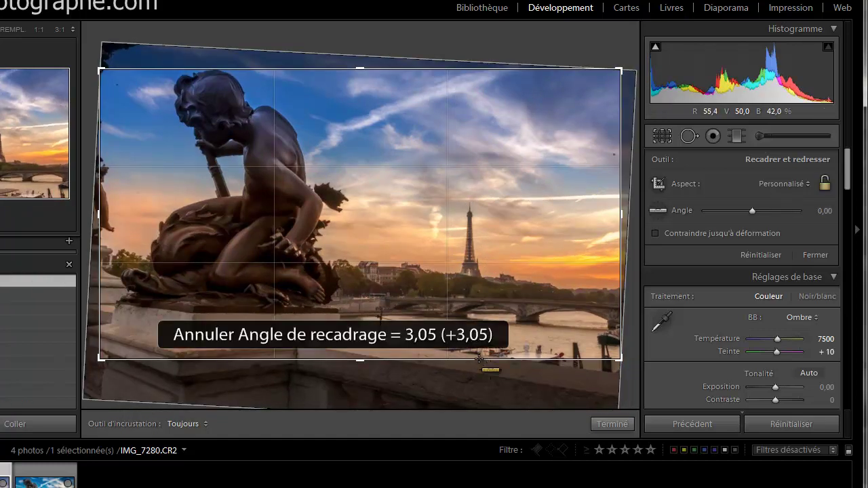
Straighten the photo with a reference line along the distant bridge, refine the crop angle to 2,02, and finish the crop.
{"action": "left_click", "coordinate": [658, 210]}
{"action": "left_click_drag", "start_coordinate": [621, 303], "coordinate": [383, 306]}
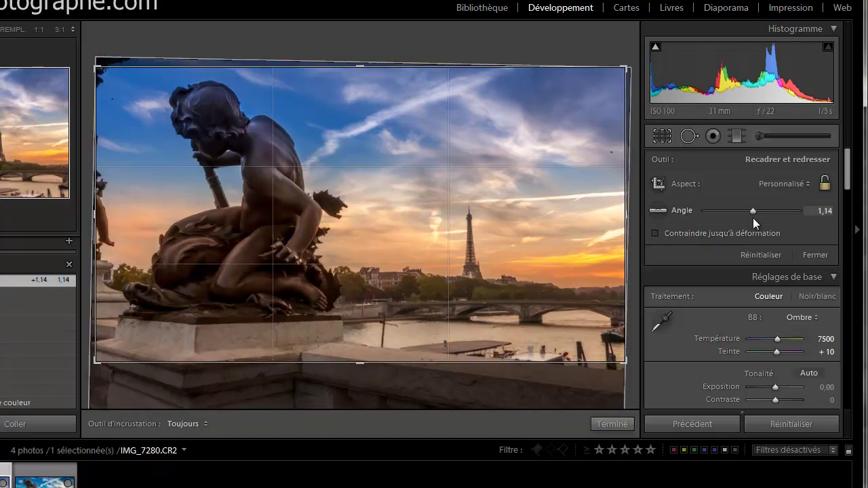
{"action": "left_click_drag", "start_coordinate": [632, 66], "coordinate": [632, 70]}
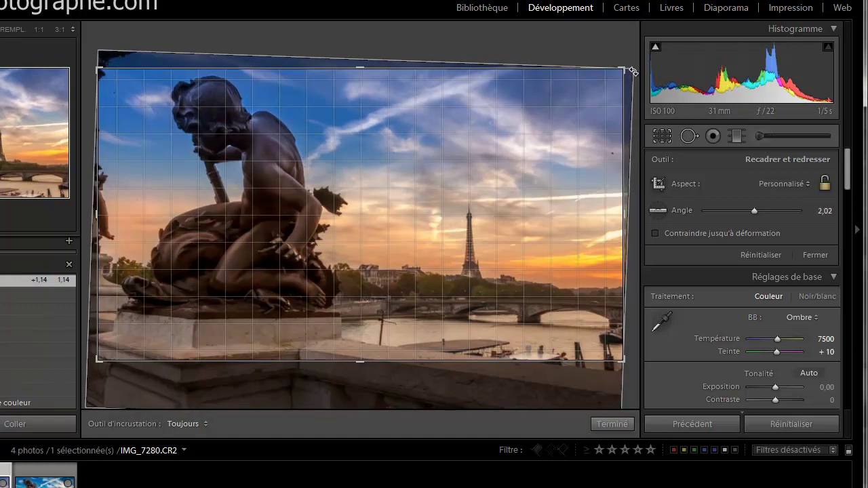
{"action": "left_click_drag", "start_coordinate": [632, 71], "coordinate": [632, 71]}
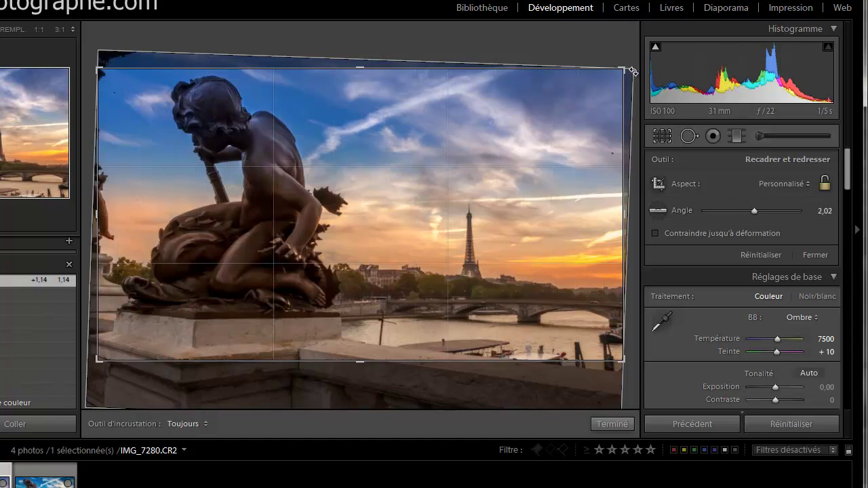
{"action": "left_click", "coordinate": [612, 423]}
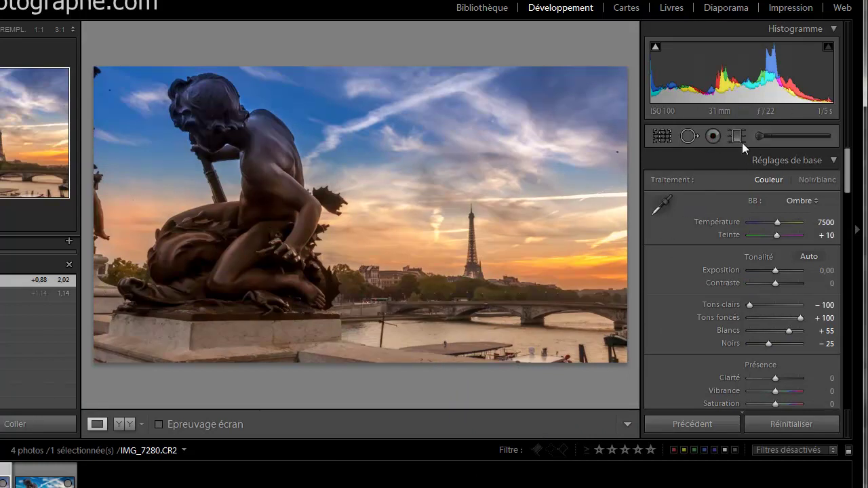
Reopen the brush adjustment on the statue's head and check it with the edit pins hidden and shown.
{"action": "left_click", "coordinate": [763, 134]}
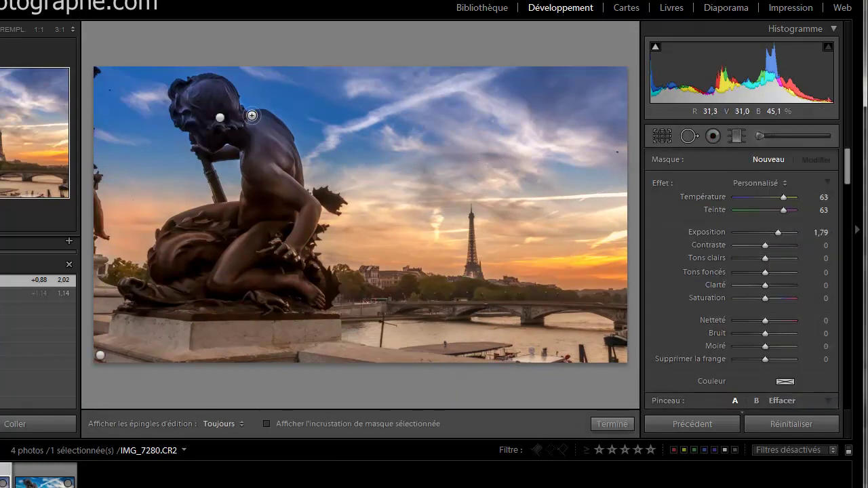
{"action": "left_click", "coordinate": [220, 118]}
{"action": "key", "text": "h"}
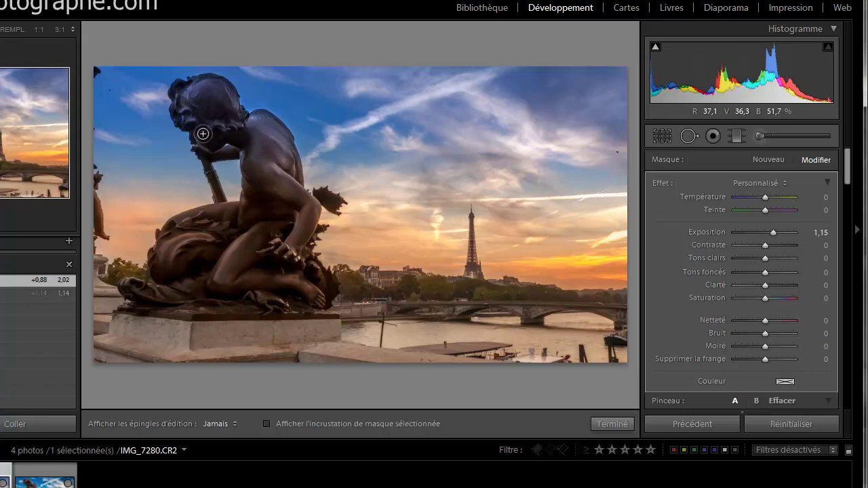
{"action": "key", "text": "h"}
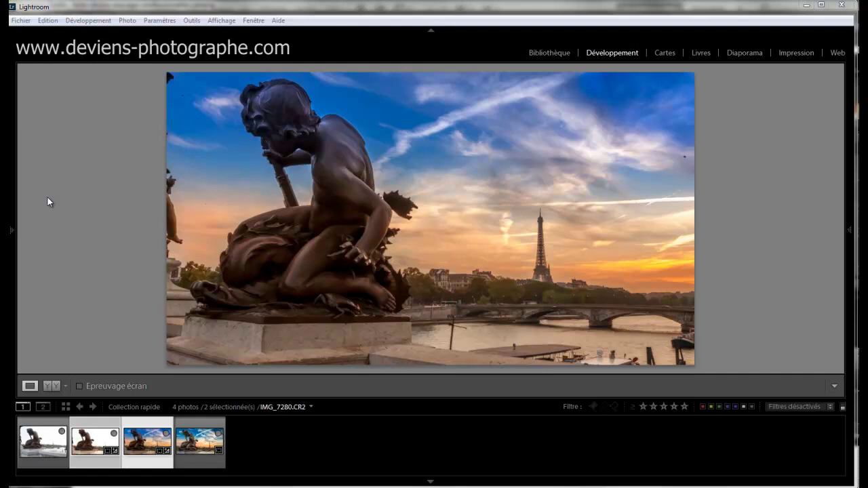
On IMG_7278.CR2, set Blancs and Noirs to +63, Contraste to +44 and Exposition to +0,20, and compare it with IMG_7280.CR2.
{"action": "left_click", "coordinate": [107, 447]}
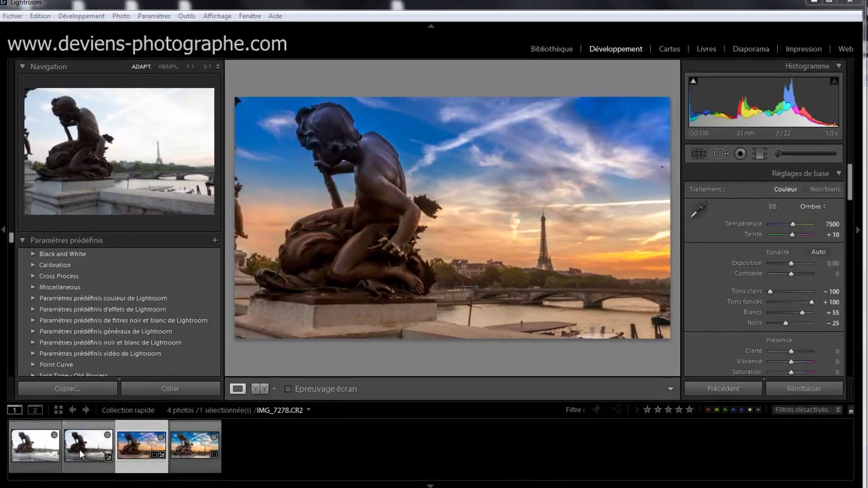
{"action": "left_click", "coordinate": [85, 453]}
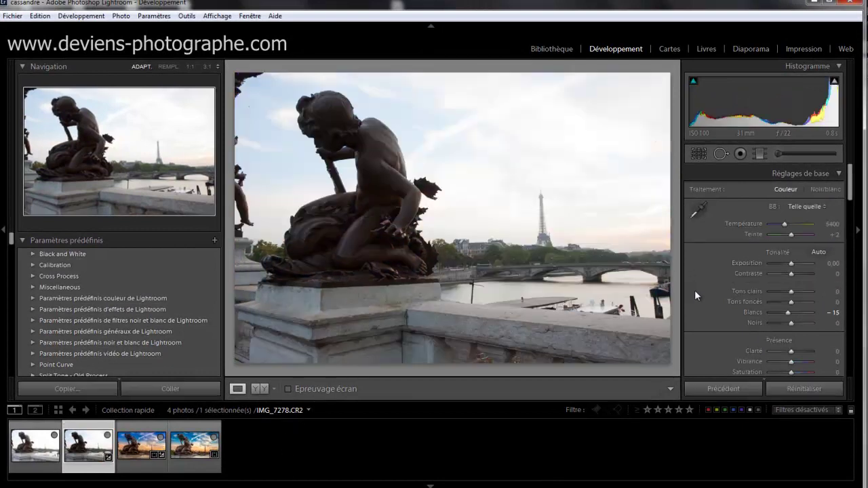
{"action": "key", "text": "alt"}
{"action": "left_click", "coordinate": [792, 323], "text": "alt"}
{"action": "mouse_move", "coordinate": [792, 323]}
{"action": "left_mouse_down"}
{"action": "mouse_move", "coordinate": [805, 326]}
{"action": "mouse_move", "coordinate": [786, 313]}
{"action": "mouse_move", "coordinate": [800, 316]}
{"action": "left_mouse_up"}
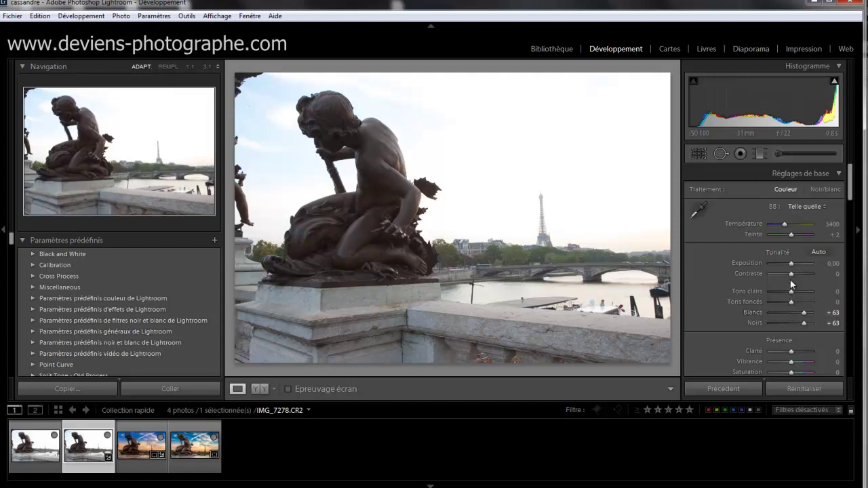
{"action": "mouse_move", "coordinate": [791, 274]}
{"action": "left_mouse_down"}
{"action": "mouse_move", "coordinate": [803, 274]}
{"action": "mouse_move", "coordinate": [791, 263]}
{"action": "left_mouse_up"}
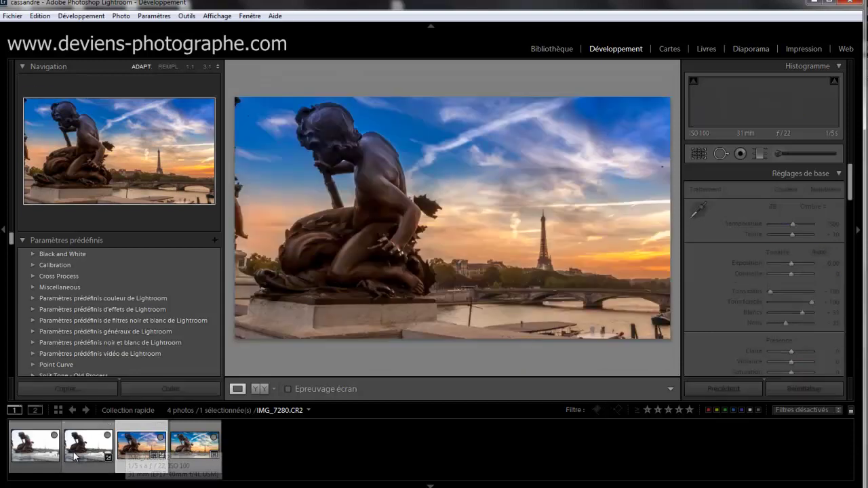
{"action": "left_click", "coordinate": [75, 456]}
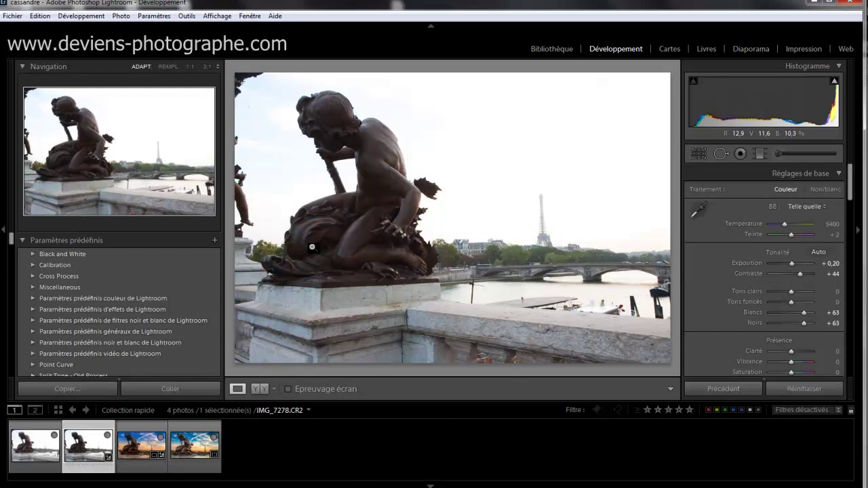
Synchronize white balance, lens corrections, effects, process version and crop from IMG_7280.CR2 to IMG_7278.CR2.
{"action": "left_click", "coordinate": [124, 449]}
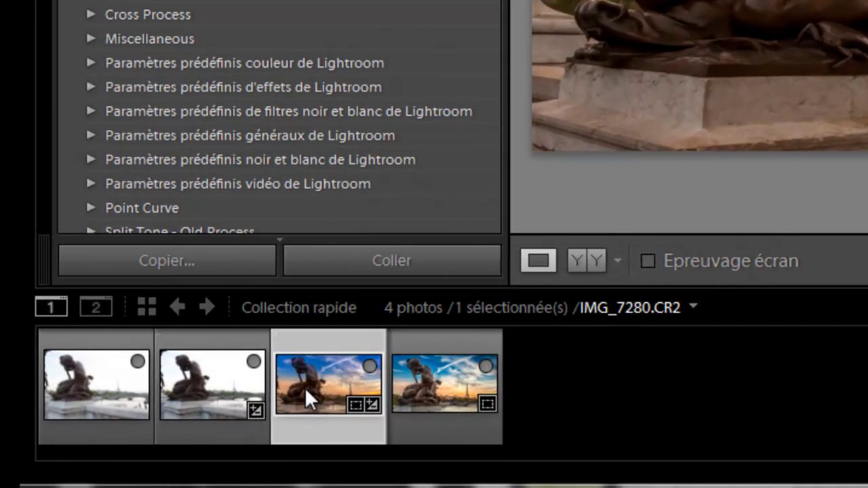
{"action": "left_click", "coordinate": [178, 389], "text": "ctrl"}
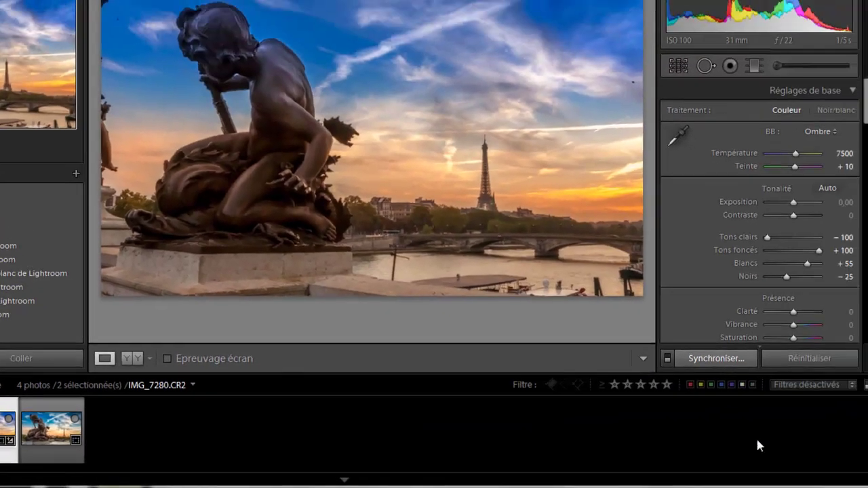
{"action": "key", "text": "ctrl+shift+s"}
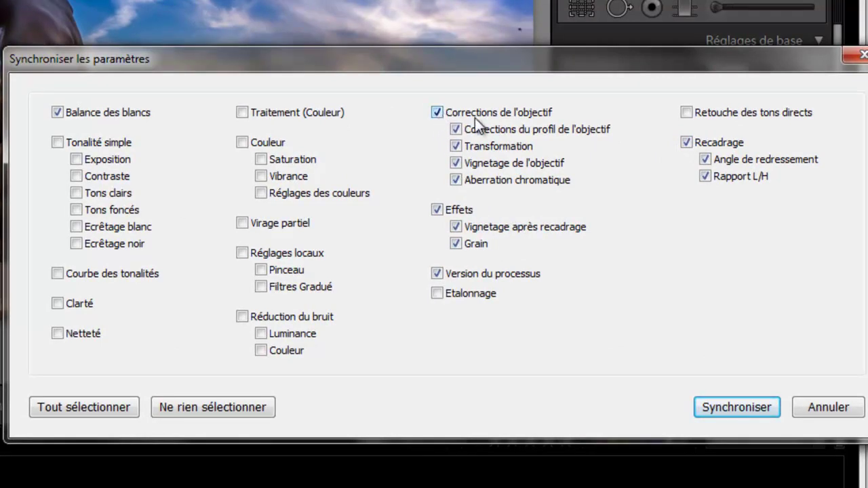
{"action": "left_click", "coordinate": [459, 242]}
{"action": "left_click", "coordinate": [437, 275]}
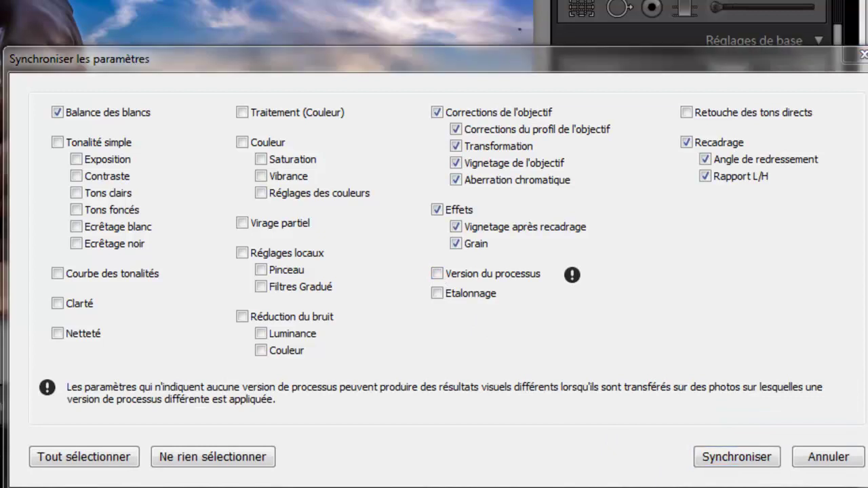
{"action": "left_click", "coordinate": [437, 273]}
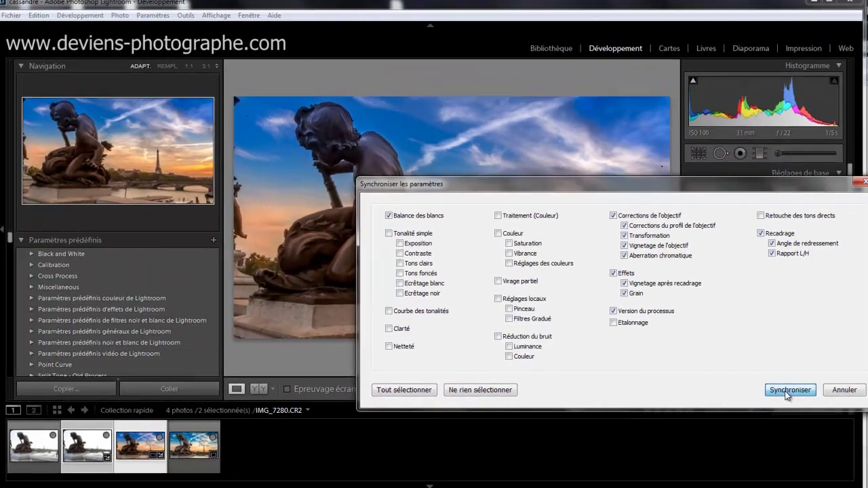
{"action": "left_click", "coordinate": [729, 410]}
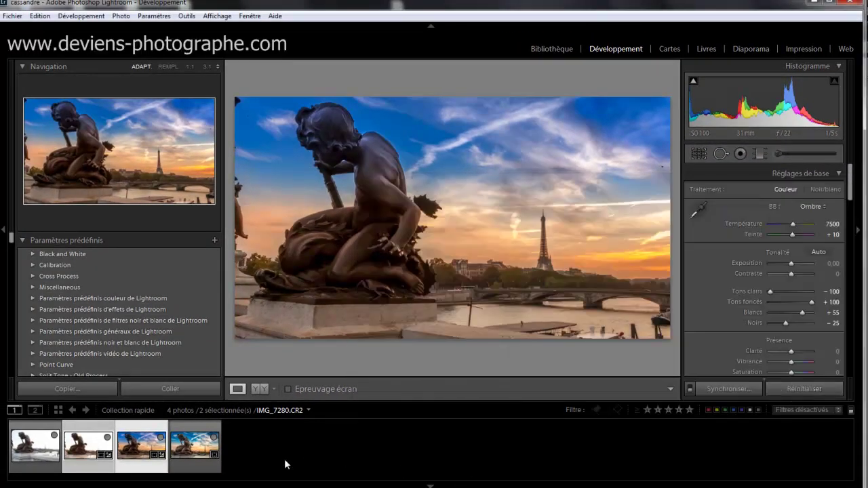
View the synchronized IMG_7278.CR2 and select it together with IMG_7280.CR2.
{"action": "left_click", "coordinate": [95, 444]}
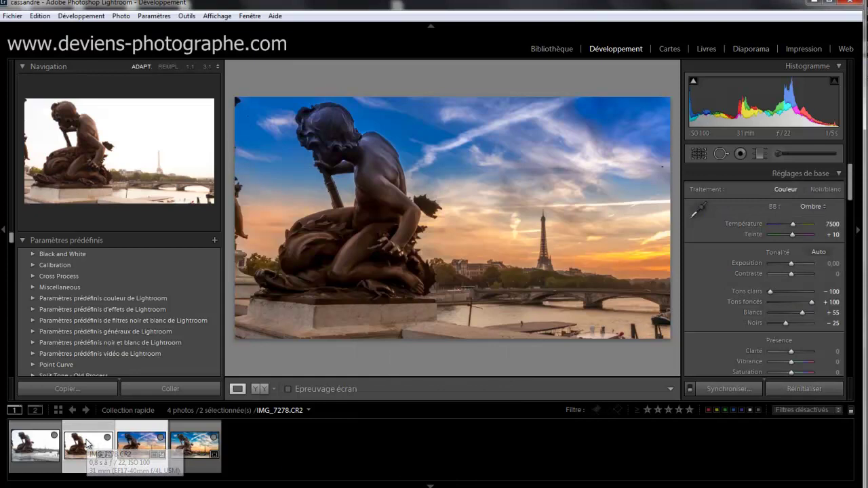
{"action": "left_click", "coordinate": [135, 449]}
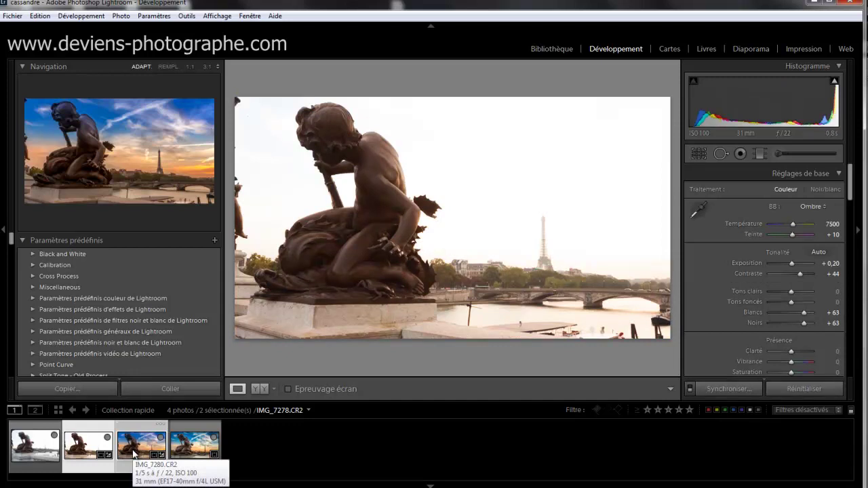
{"action": "left_click", "coordinate": [132, 452]}
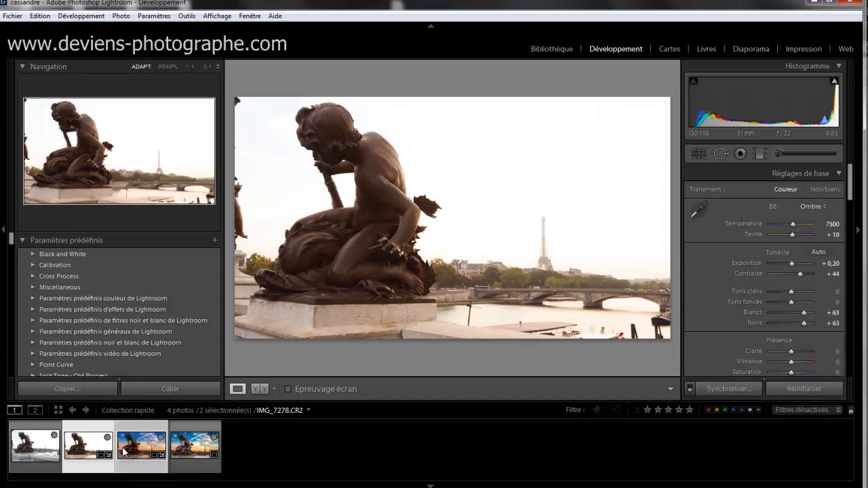
Try to open the two selected photos as layers in Photoshop, and cancel the opening.
{"action": "right_click", "coordinate": [129, 453]}
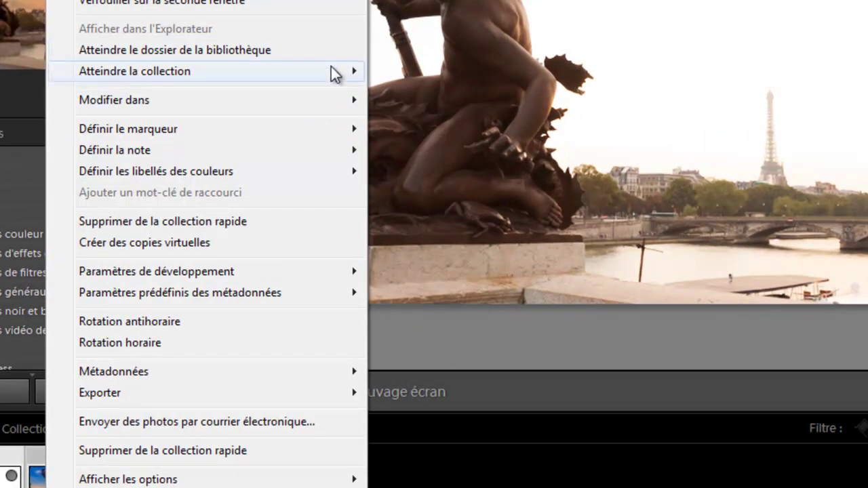
{"action": "mouse_move", "coordinate": [334, 73]}
{"action": "mouse_move", "coordinate": [346, 109]}
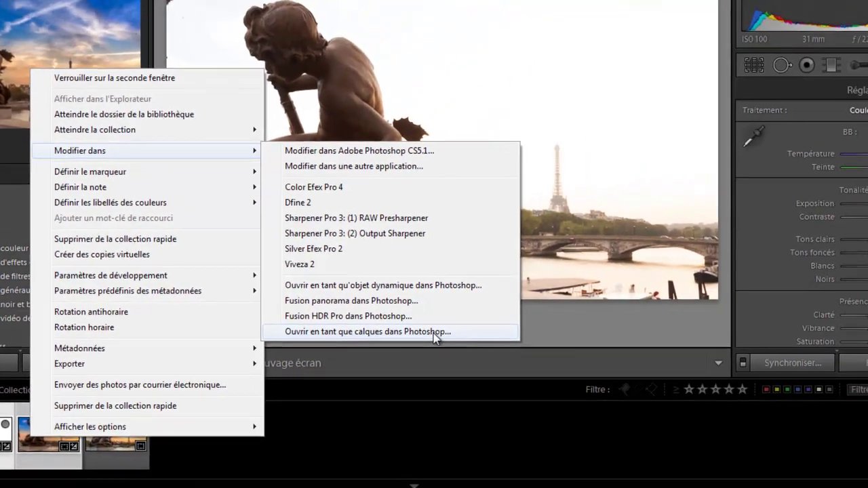
{"action": "left_click", "coordinate": [599, 350]}
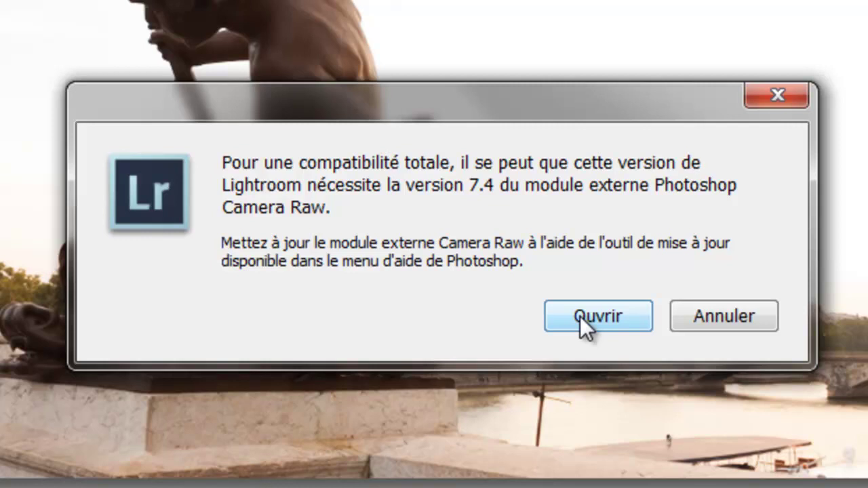
{"action": "left_click", "coordinate": [702, 315]}
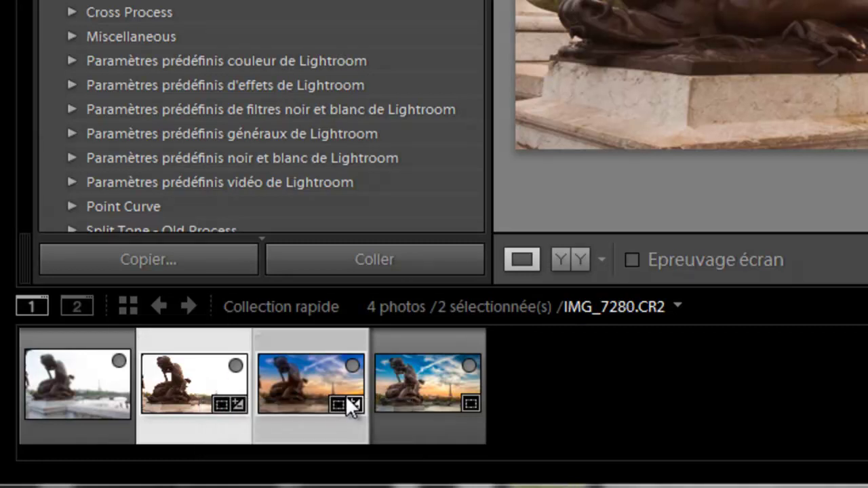
Export the two selected photos as 16-bit sRGB TIFF files with ZIP compression, at 300 pixels per inch, without resizing.
{"action": "key", "text": "ctrl+shift+e"}
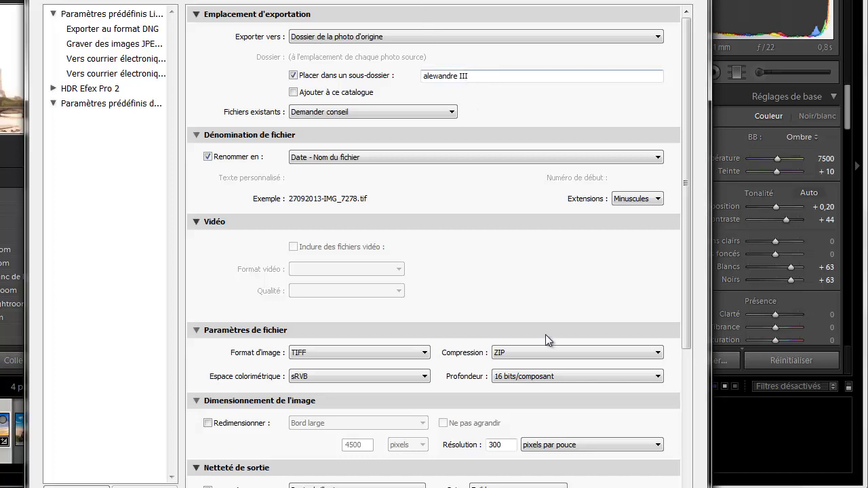
{"action": "key", "text": "Return"}
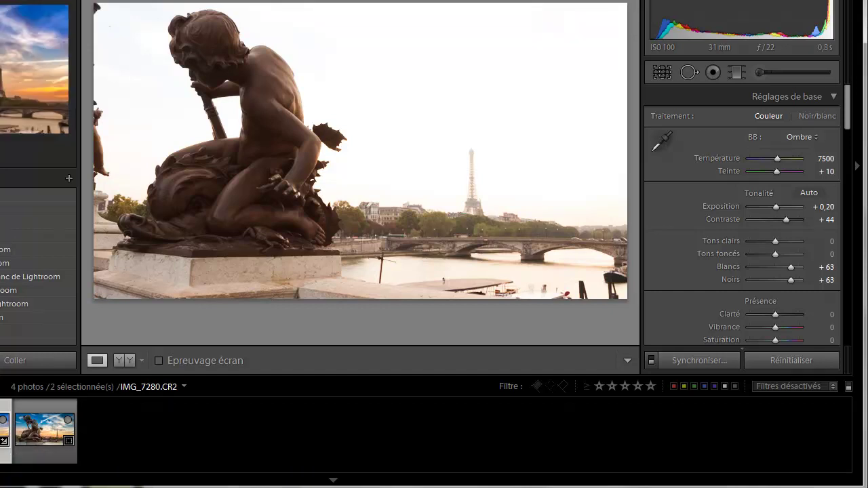
Open the two selected photos as layers in Photoshop and compare them by hiding and showing the IMG_7278.CR2 layer.
{"action": "right_click", "coordinate": [44, 429]}
{"action": "mouse_move", "coordinate": [191, 135]}
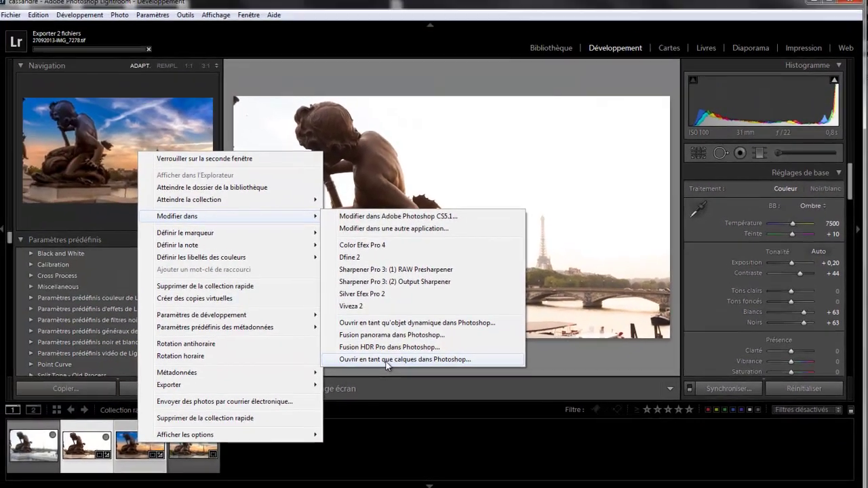
{"action": "left_click", "coordinate": [388, 364]}
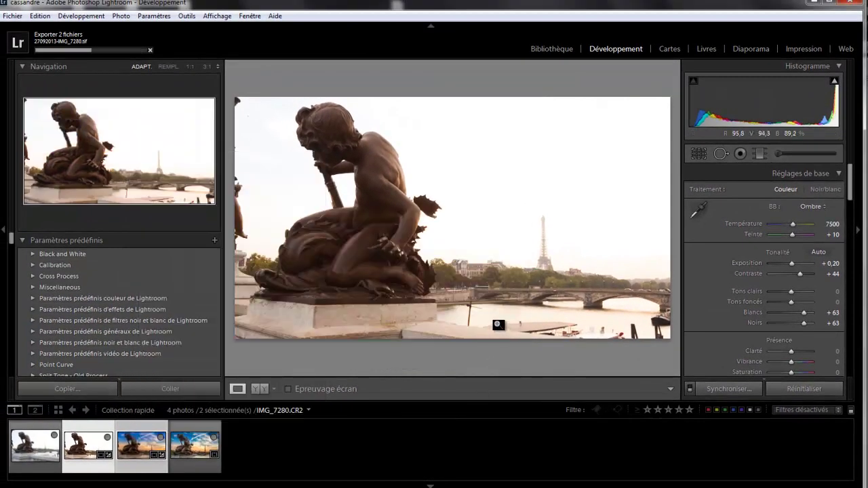
{"action": "left_click", "coordinate": [492, 276]}
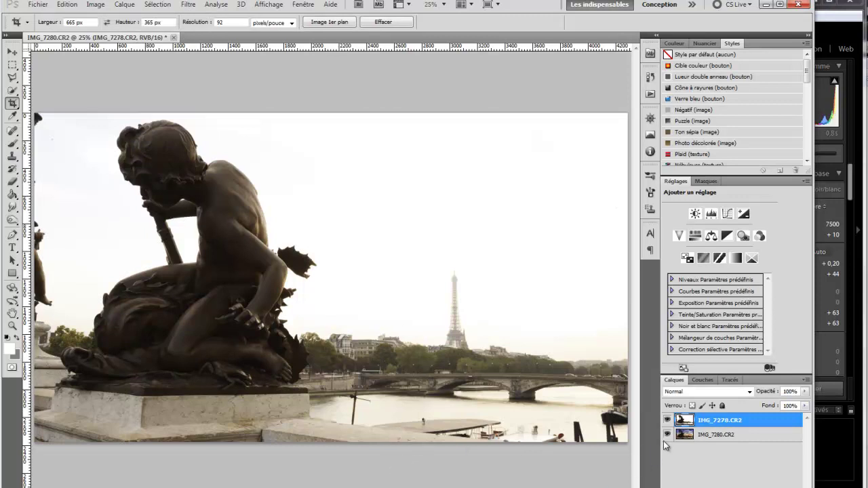
{"action": "left_click", "coordinate": [668, 420]}
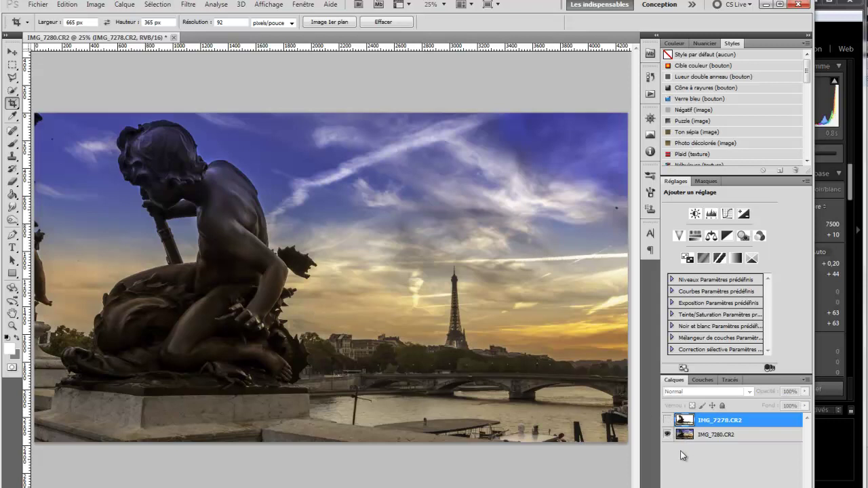
{"action": "left_click", "coordinate": [667, 420]}
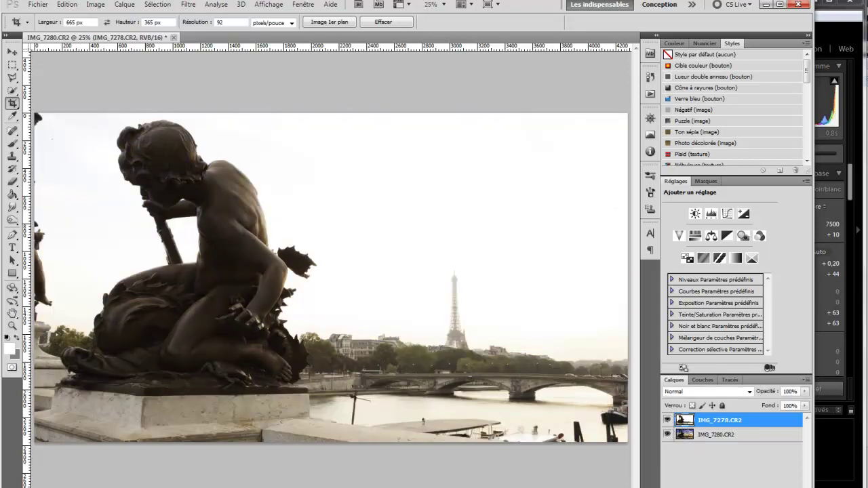
Switch to the file explorer, select the two exported TIFF files and copy the path of the alewandre folder.
{"action": "key", "text": "alt+Tab"}
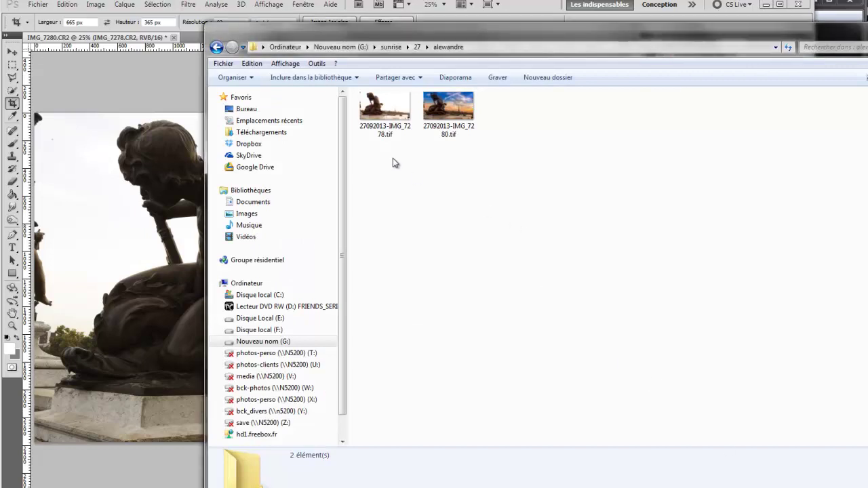
{"action": "left_click", "coordinate": [385, 108]}
{"action": "left_click", "coordinate": [453, 116], "text": "ctrl"}
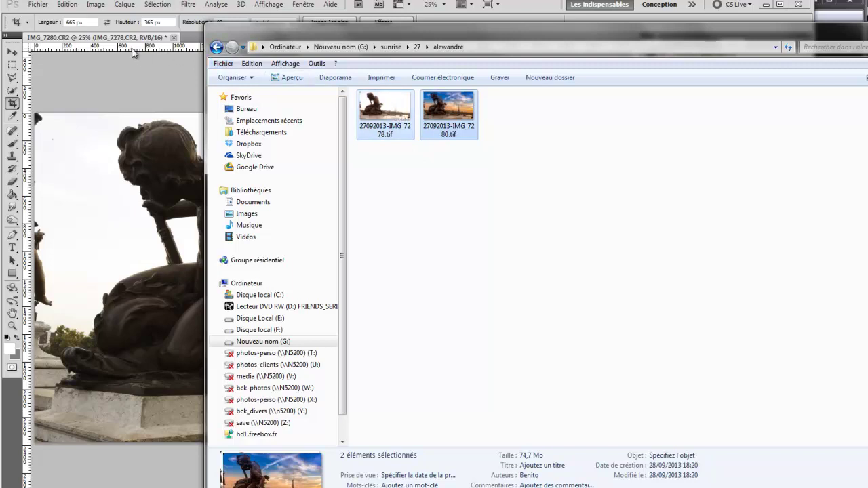
{"action": "left_click", "coordinate": [484, 47]}
{"action": "key", "text": "ctrl+c"}
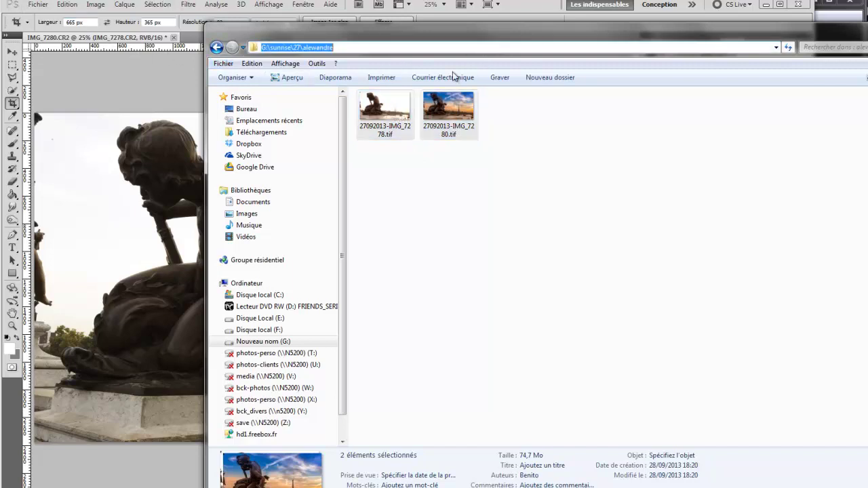
In Photoshop, open 27092013-IMG_7278.tif and 27092013-IMG_7280.tif from the copied folder path.
{"action": "left_click", "coordinate": [94, 68]}
{"action": "left_click", "coordinate": [30, 5]}
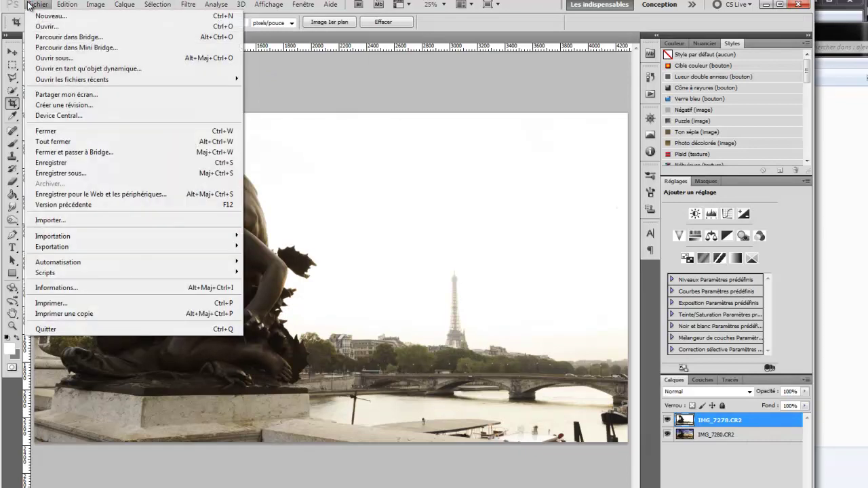
{"action": "left_click", "coordinate": [366, 104]}
{"action": "double_click", "coordinate": [366, 106]}
{"action": "key", "text": "ctrl+v"}
{"action": "key", "text": "Return"}
{"action": "left_click", "coordinate": [339, 145]}
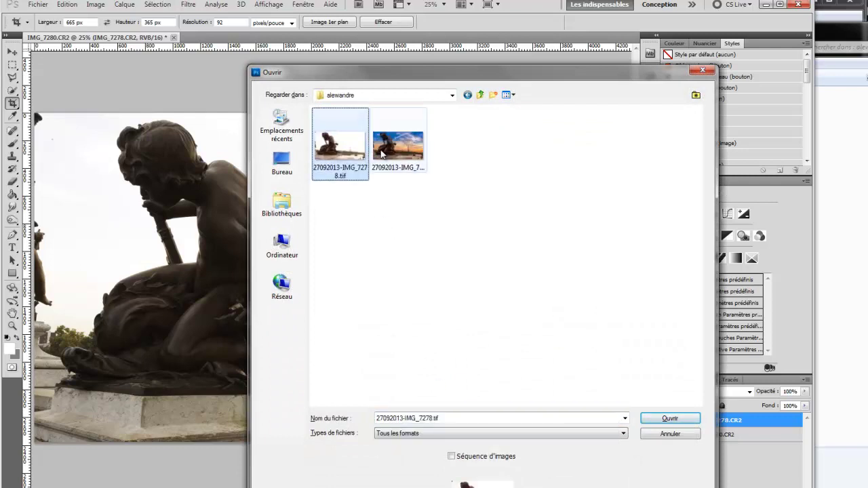
{"action": "left_click", "coordinate": [398, 146], "text": "ctrl"}
{"action": "key", "text": "Return"}
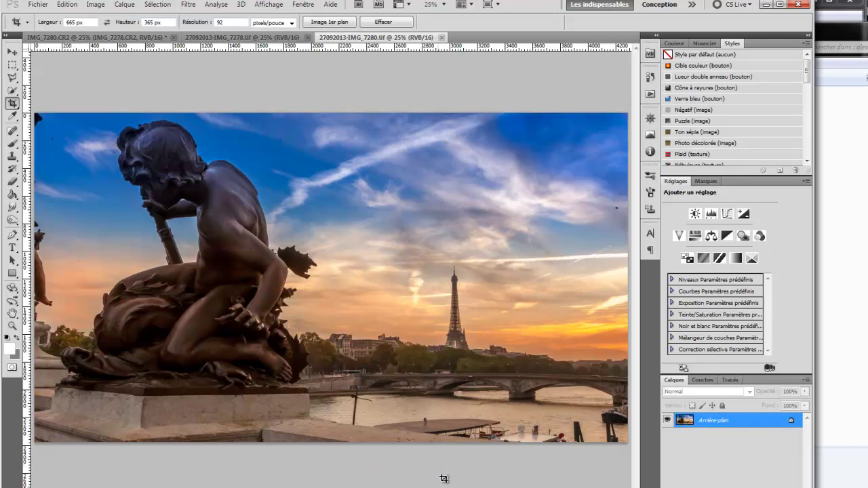
Copy the whole 27092013-IMG_7278.tif image and paste it as a new layer in 27092013-IMG_7280.tif.
{"action": "left_click", "coordinate": [291, 38]}
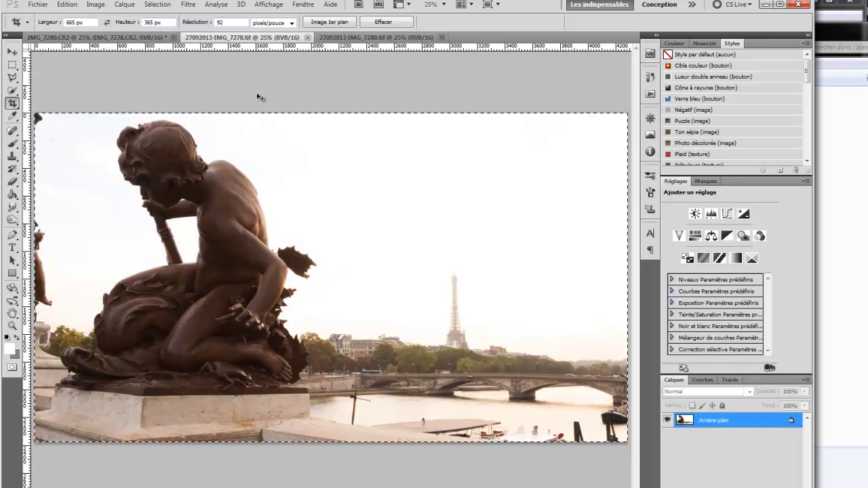
{"action": "left_click", "coordinate": [332, 39]}
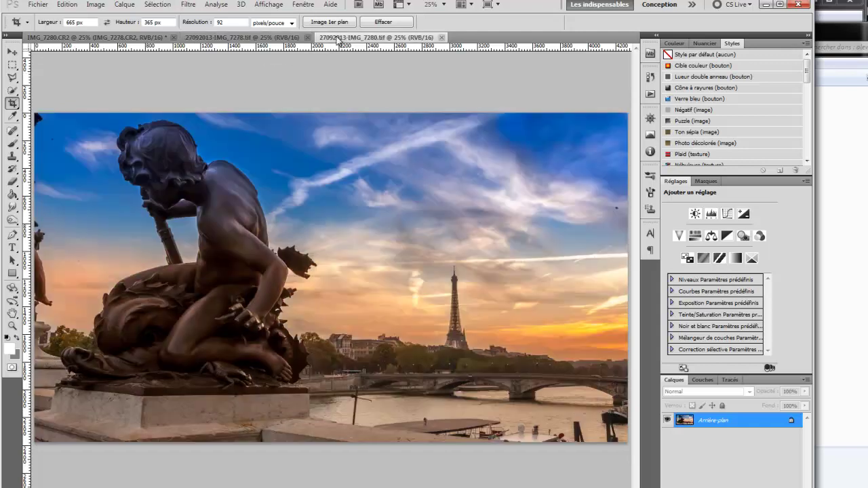
{"action": "key", "text": "ctrl+v"}
Compare the pasted image with the IMG_7280.CR2 document, and with the background by hiding and showing Calque 1.
{"action": "left_click", "coordinate": [63, 38]}
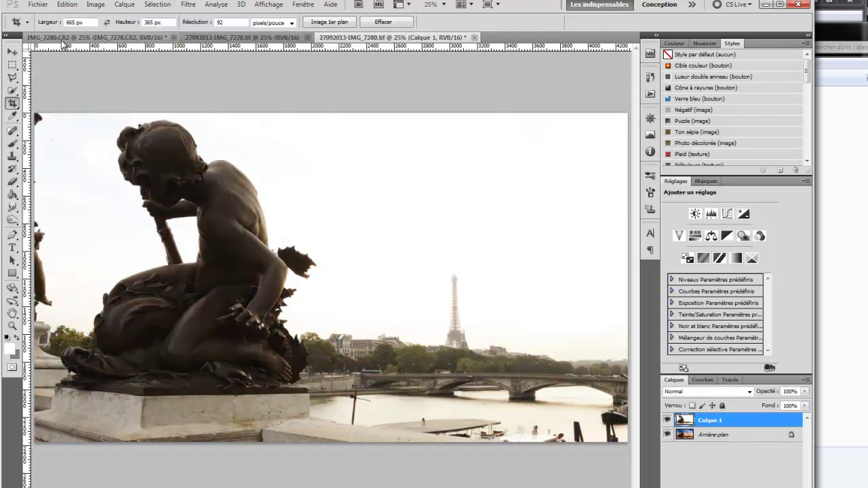
{"action": "left_click", "coordinate": [349, 38]}
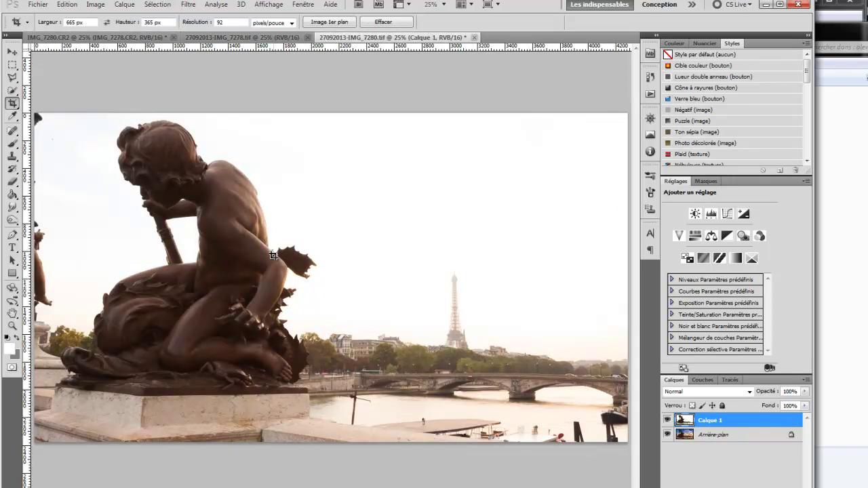
{"action": "left_click", "coordinate": [667, 420]}
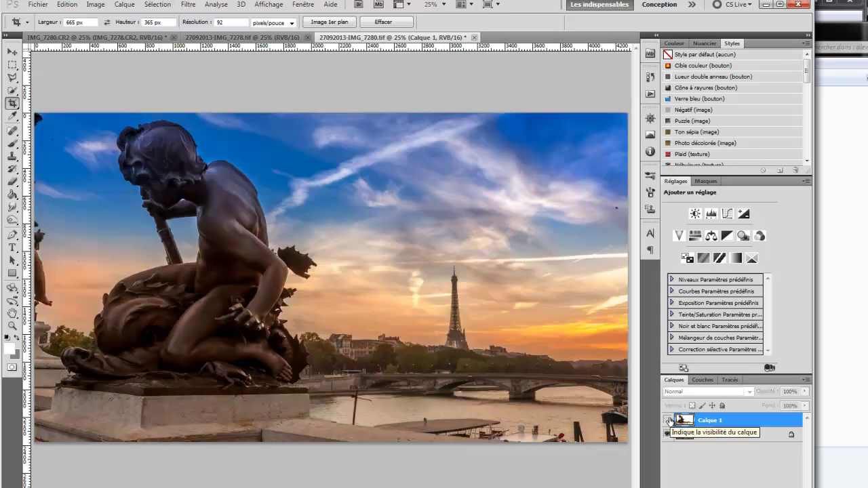
{"action": "left_click", "coordinate": [668, 420]}
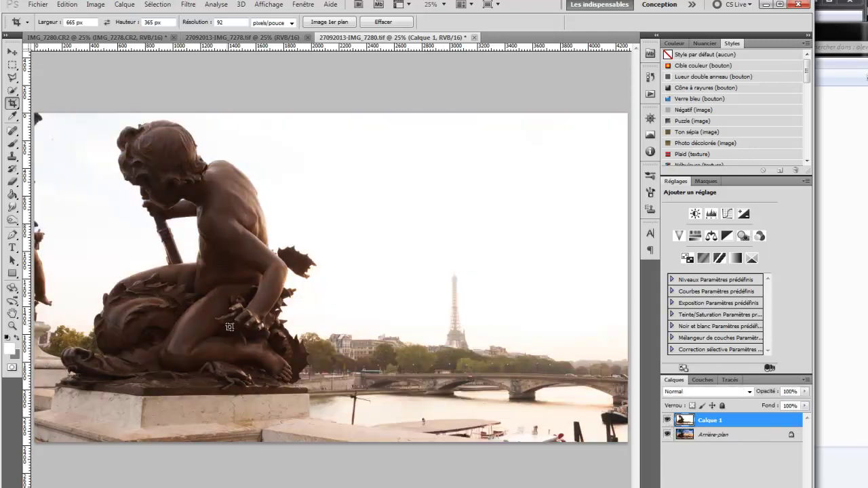
{"action": "left_click", "coordinate": [668, 421]}
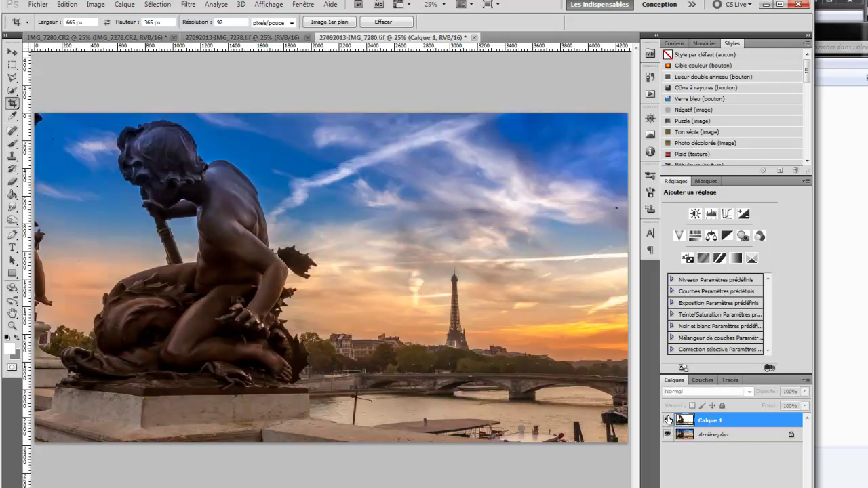
{"action": "left_click", "coordinate": [668, 421]}
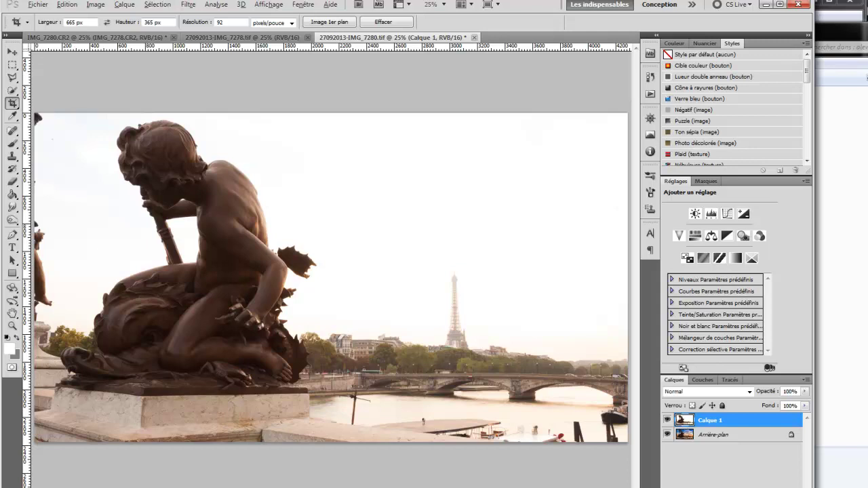
{"action": "key", "text": "alt"}
{"action": "key", "text": "alt+Tab"}
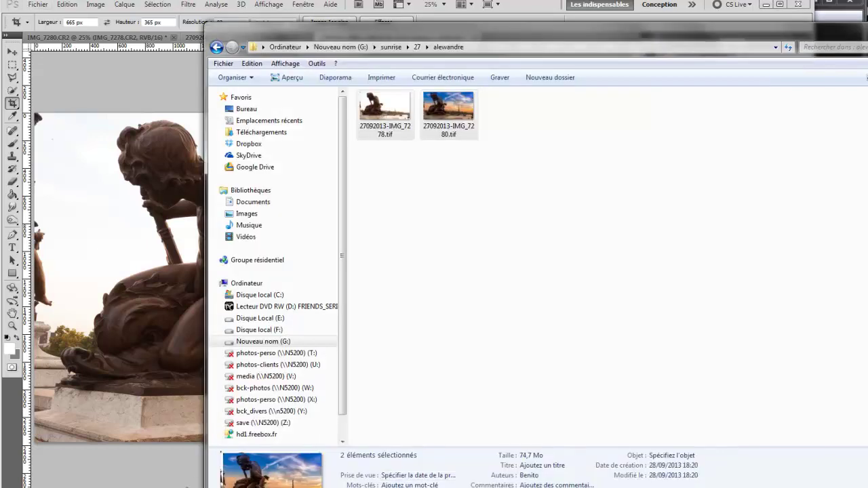
{"action": "key", "text": "alt+Tab"}
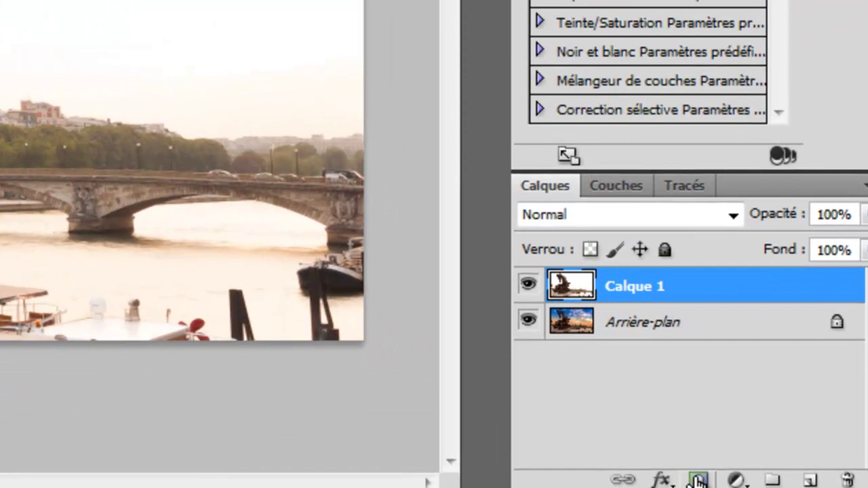
Add a black layer mask to Calque 1 that hides the bright exposure.
{"action": "left_click", "coordinate": [789, 487], "text": "alt"}
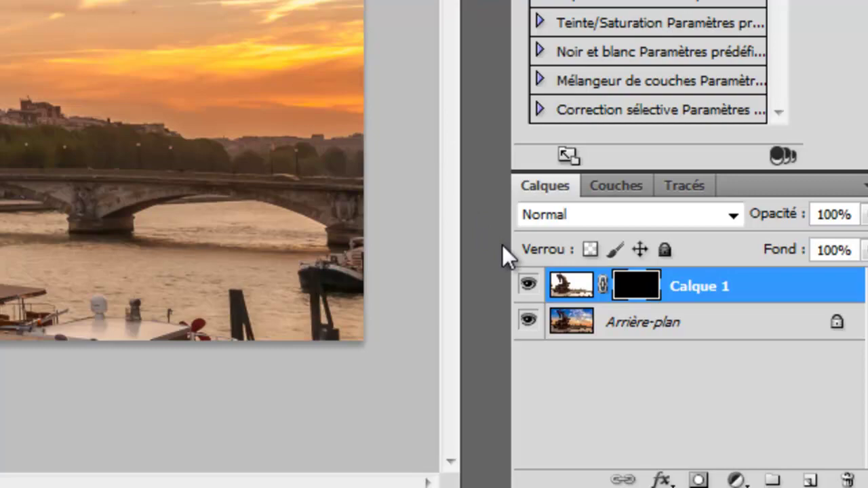
{"action": "left_click", "coordinate": [528, 285]}
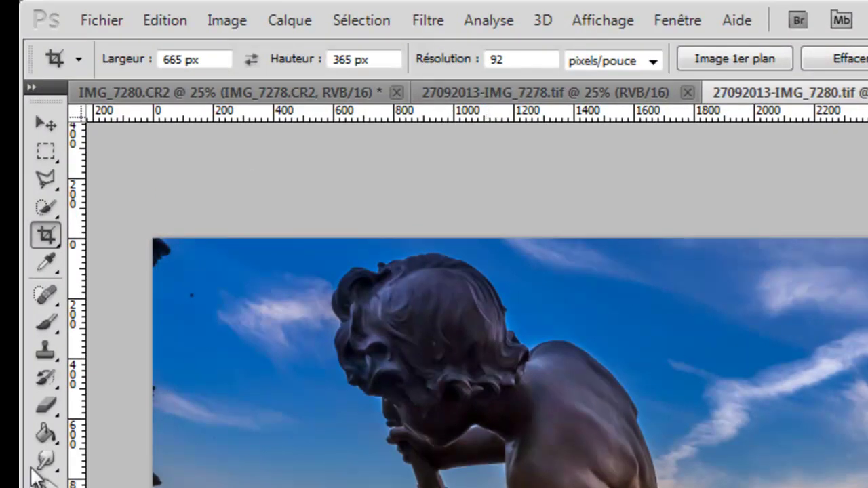
Paint white over the statue on Calque 1's mask with a soft 235 px brush at 32% opacity and 0% hardness.
{"action": "left_click", "coordinate": [46, 323]}
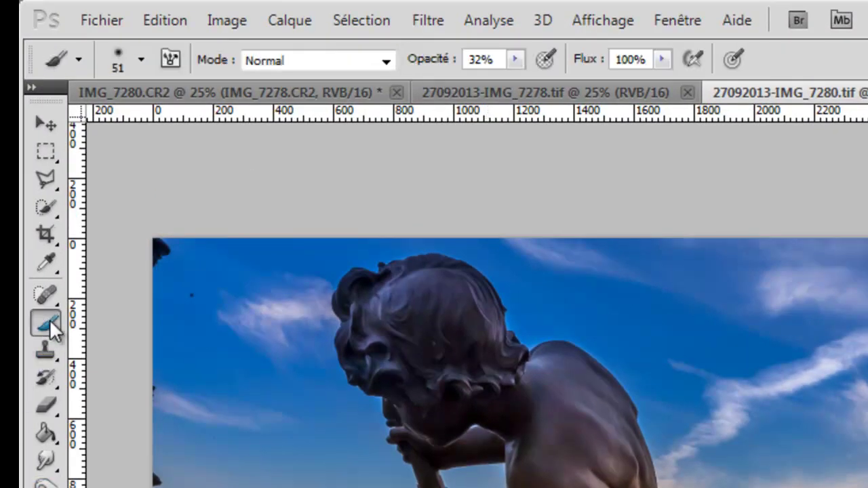
{"action": "left_click", "coordinate": [115, 61]}
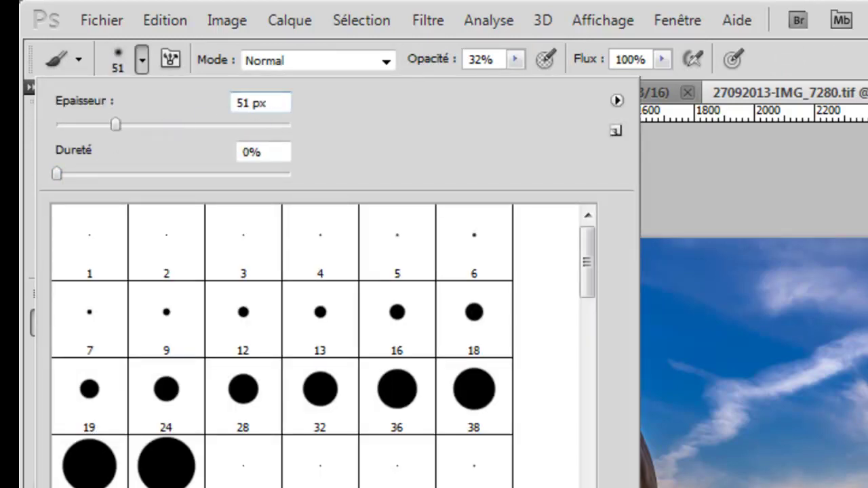
{"action": "left_click", "coordinate": [862, 165]}
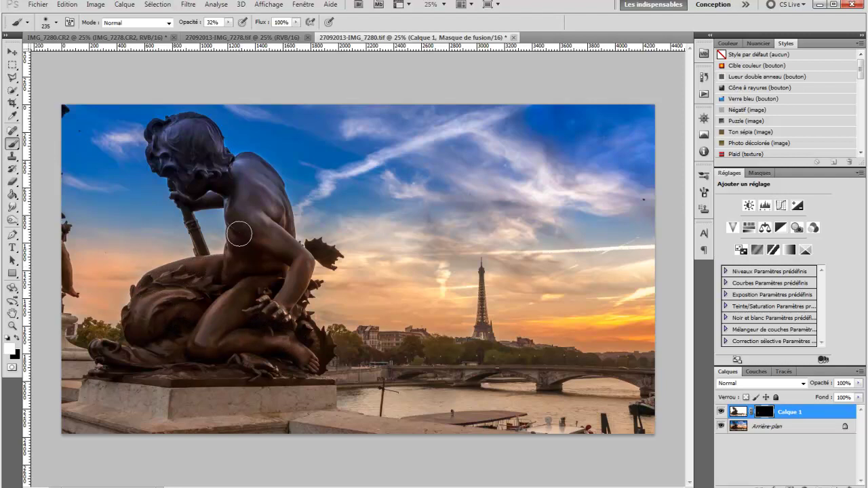
{"action": "mouse_move", "coordinate": [227, 180]}
{"action": "left_mouse_down"}
{"action": "mouse_move", "coordinate": [219, 161]}
{"action": "mouse_move", "coordinate": [281, 224]}
{"action": "left_mouse_up"}
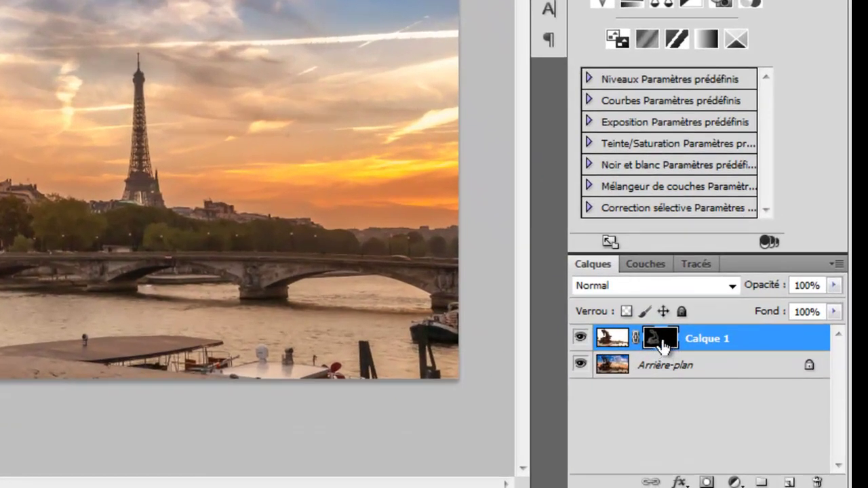
Display Calque 1's mask alone, paint further white strokes inside the statue's shape, and return to the image.
{"action": "left_click", "coordinate": [661, 344], "text": "alt"}
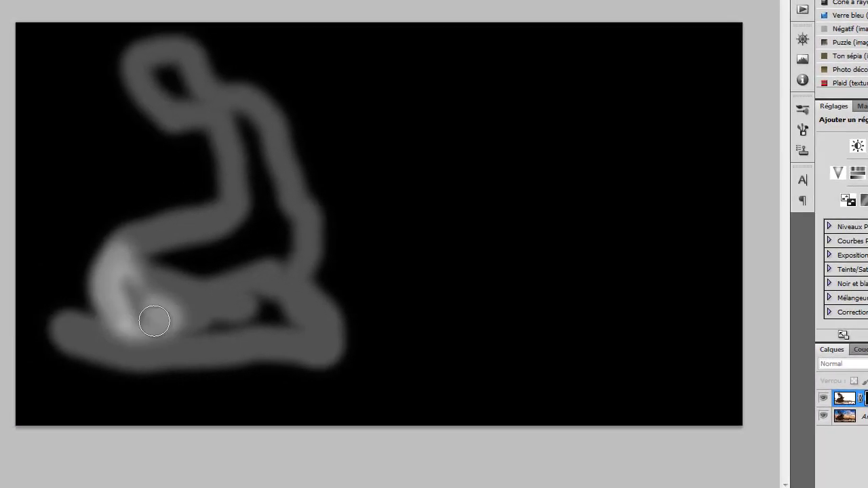
{"action": "mouse_move", "coordinate": [151, 364]}
{"action": "left_mouse_down"}
{"action": "mouse_move", "coordinate": [271, 366]}
{"action": "mouse_move", "coordinate": [161, 273]}
{"action": "mouse_move", "coordinate": [217, 236]}
{"action": "mouse_move", "coordinate": [238, 140]}
{"action": "mouse_move", "coordinate": [256, 223]}
{"action": "mouse_move", "coordinate": [278, 208]}
{"action": "mouse_move", "coordinate": [255, 250]}
{"action": "mouse_move", "coordinate": [223, 112]}
{"action": "mouse_move", "coordinate": [165, 77]}
{"action": "left_mouse_up"}
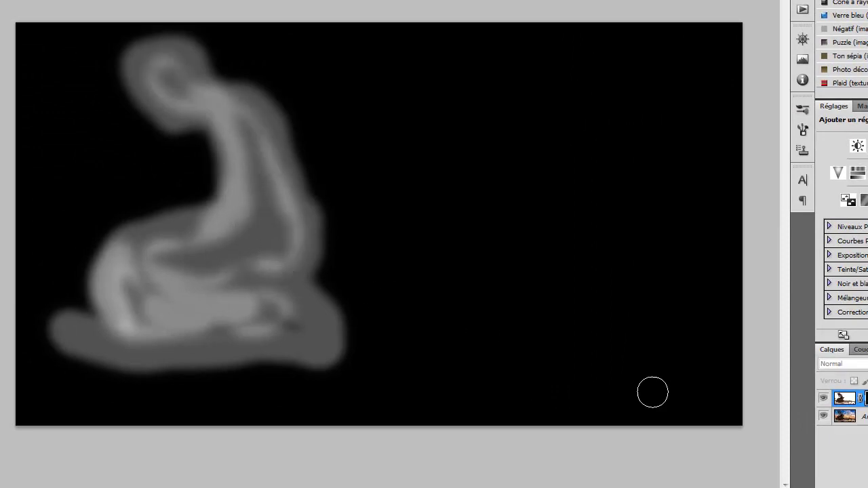
{"action": "key", "text": "ctrl+2"}
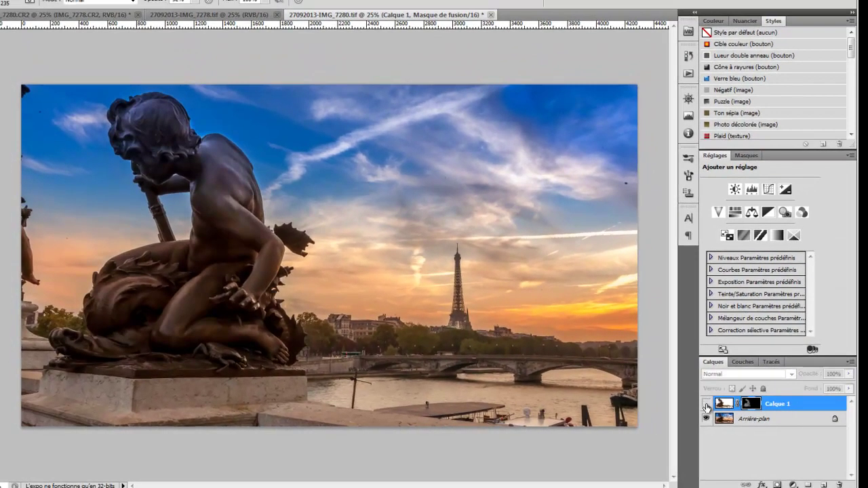
Hide and show Calque 1 to compare the statue with and without the masked bright exposure.
{"action": "left_click", "coordinate": [706, 403]}
{"action": "left_click", "coordinate": [706, 404]}
{"action": "left_click", "coordinate": [706, 403]}
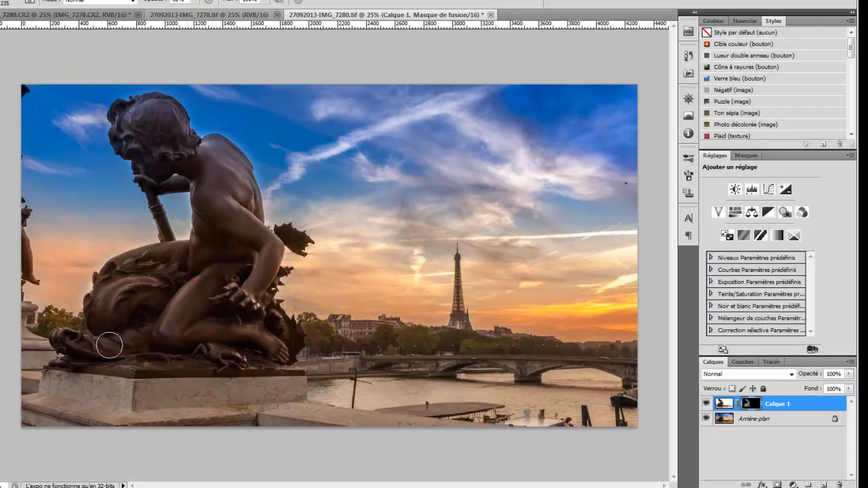
Target Calque 1's image instead of its mask and paint over the statue's head.
{"action": "left_click", "coordinate": [725, 405]}
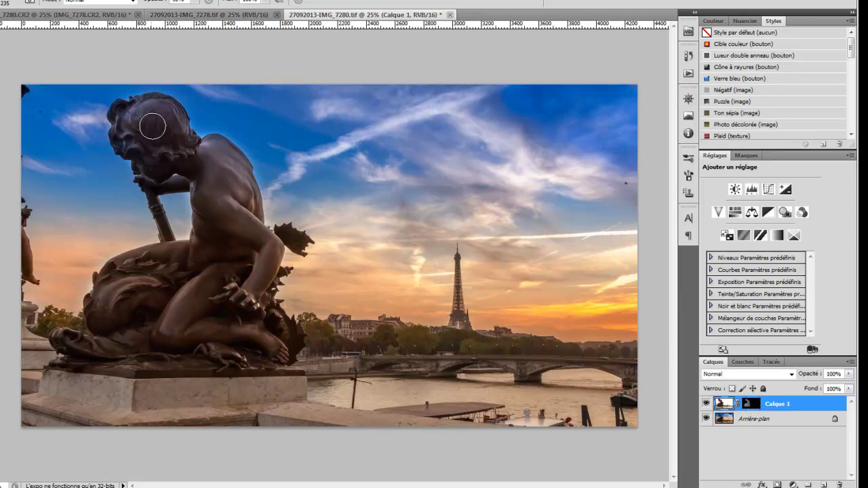
{"action": "mouse_move", "coordinate": [137, 131]}
{"action": "left_mouse_down"}
{"action": "mouse_move", "coordinate": [133, 114]}
{"action": "mouse_move", "coordinate": [163, 107]}
{"action": "mouse_move", "coordinate": [174, 118]}
{"action": "left_mouse_up"}
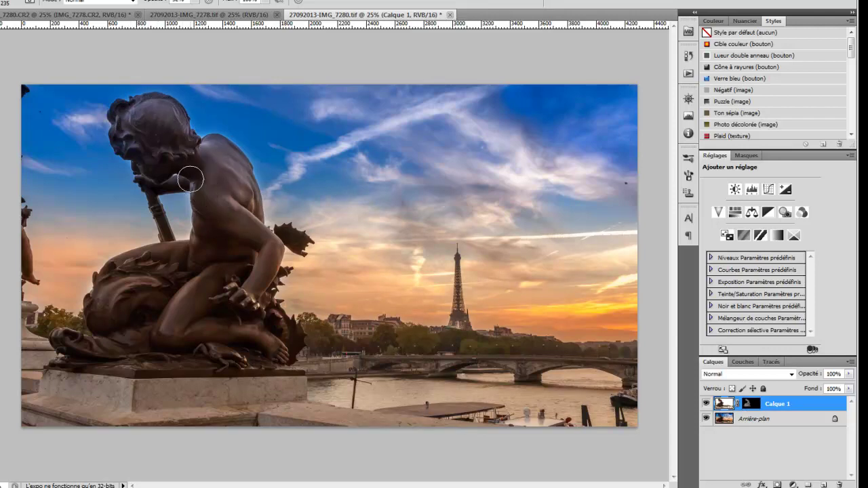
Undo the last brush stroke on Calque 1 and add a Luminosité/Contraste adjustment layer clipped to that layer.
{"action": "key", "text": "ctrl+z"}
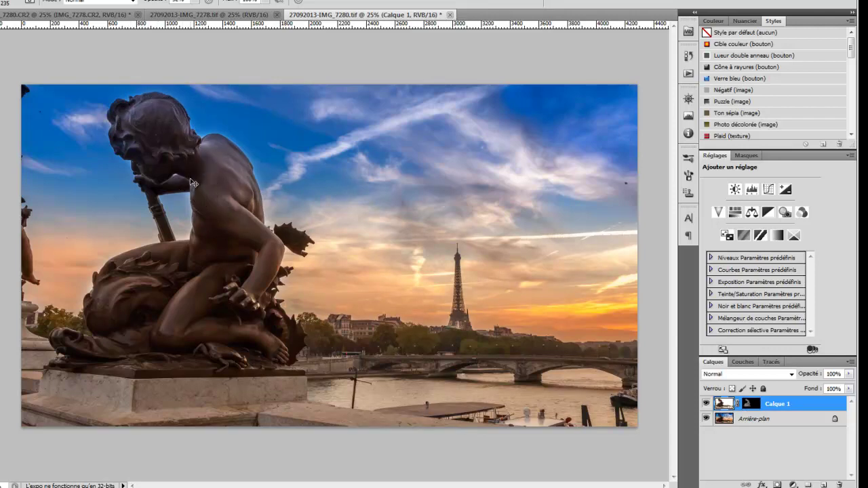
{"action": "left_click", "coordinate": [779, 484]}
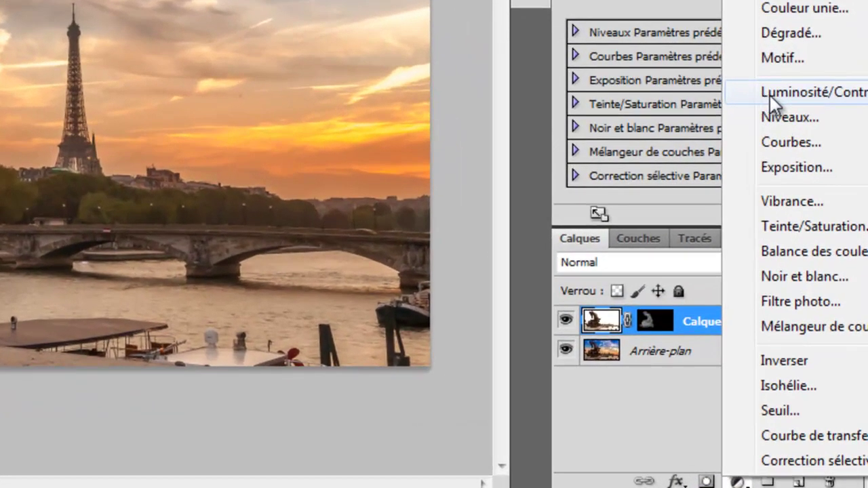
{"action": "left_click", "coordinate": [770, 94]}
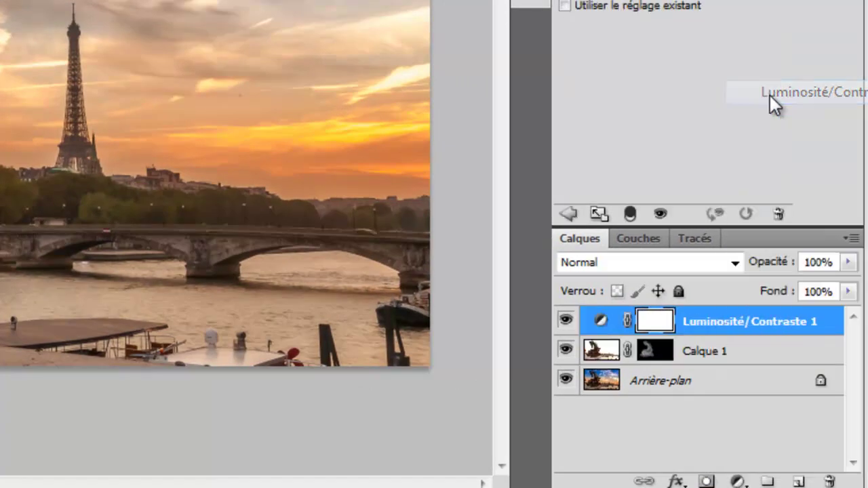
{"action": "left_click", "coordinate": [615, 337], "text": "alt"}
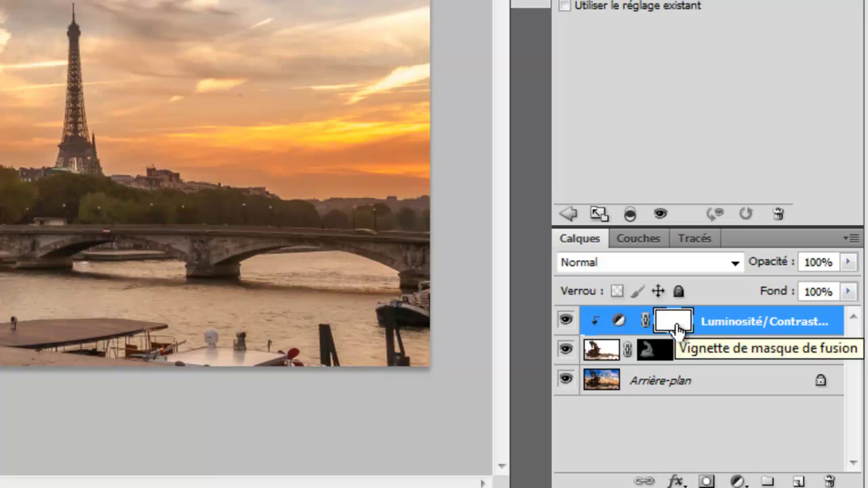
Set the clipped adjustment layer's brightness to 48 and raise its contrast to strengthen the statue.
{"action": "left_click", "coordinate": [600, 355]}
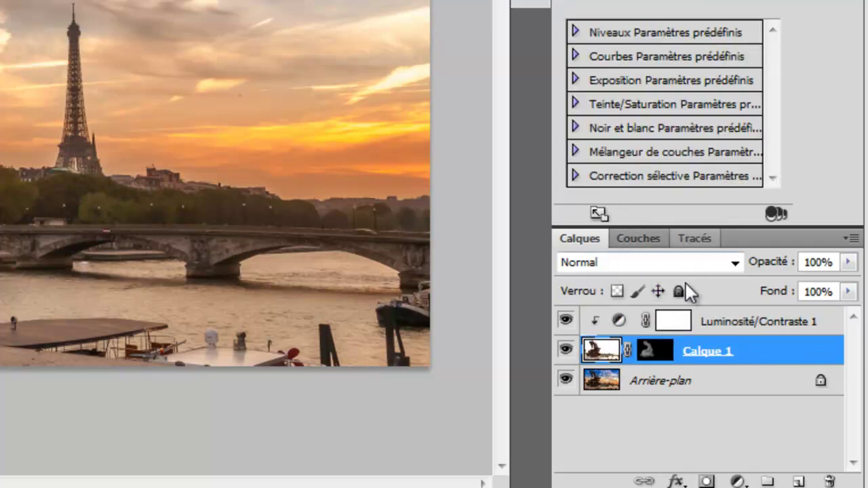
{"action": "left_click", "coordinate": [675, 320]}
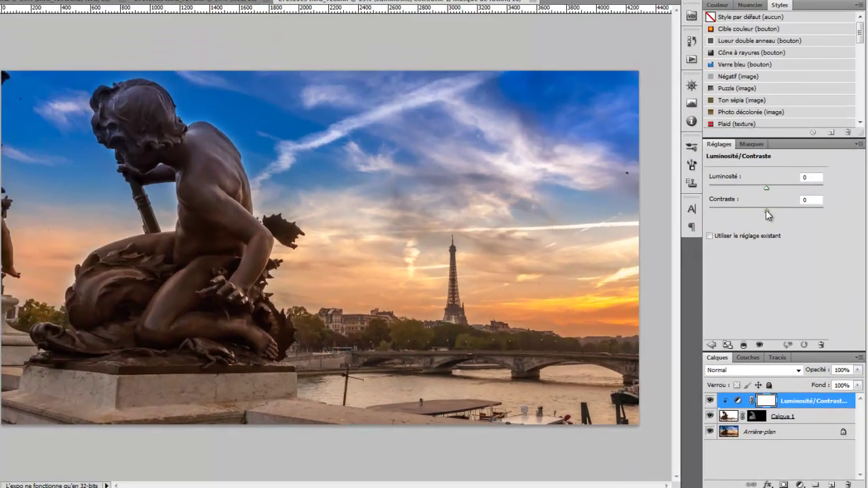
{"action": "left_click_drag", "start_coordinate": [766, 210], "coordinate": [785, 215]}
{"action": "left_click_drag", "start_coordinate": [767, 189], "coordinate": [785, 192]}
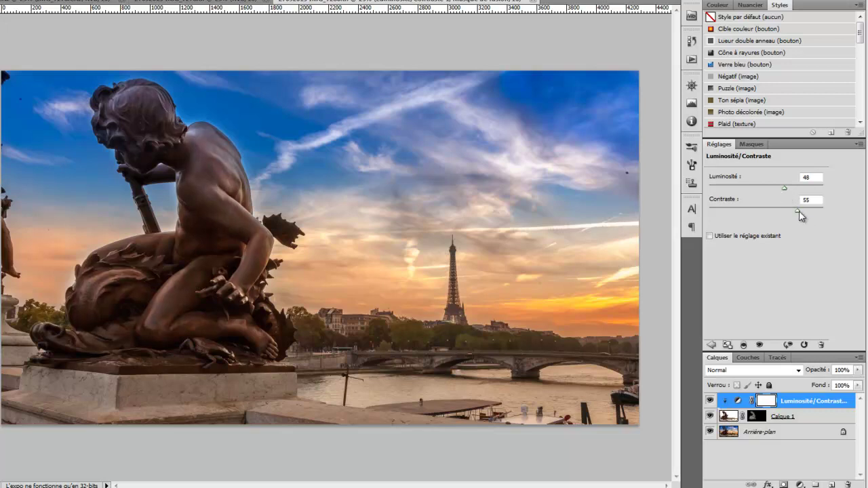
{"action": "left_click_drag", "start_coordinate": [809, 213], "coordinate": [806, 214]}
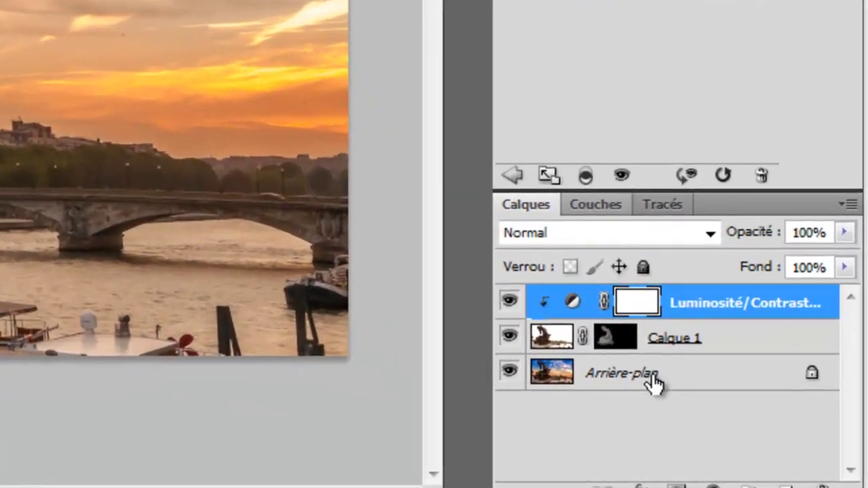
Stamp the visible layers into a new layer, add an empty layer above it, and choose the Spot Healing Brush.
{"action": "key", "text": "ctrl+alt+shift+e"}
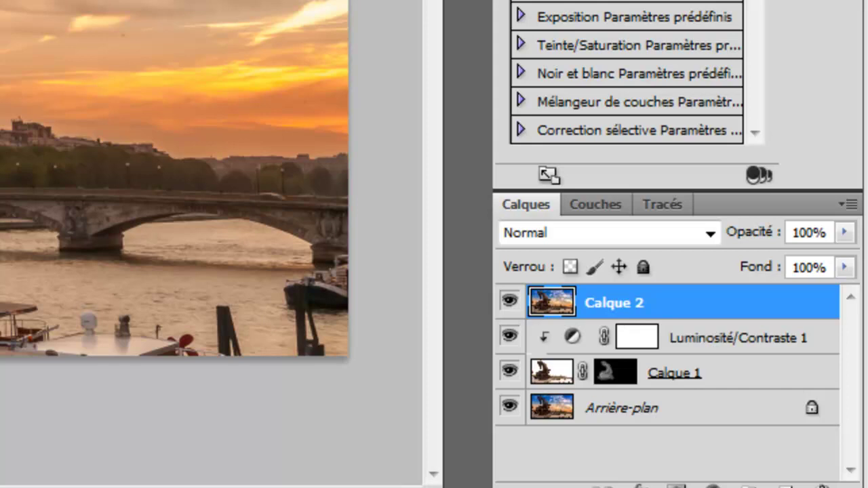
{"action": "left_click", "coordinate": [785, 485]}
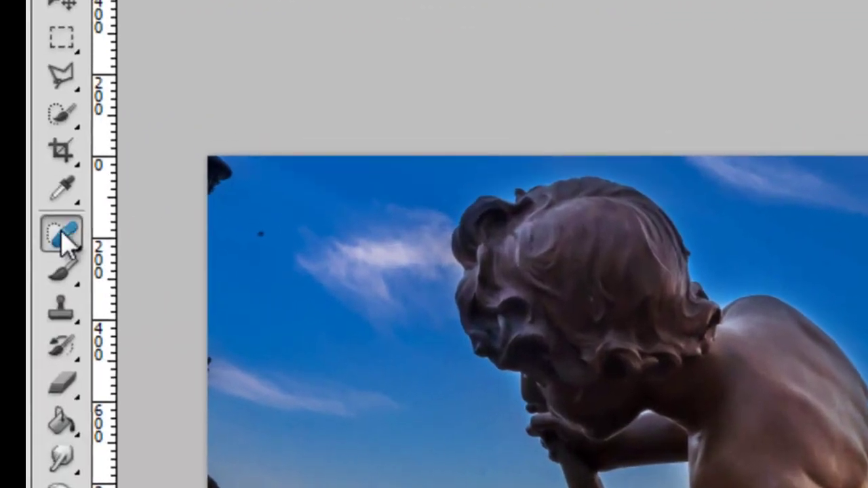
{"action": "left_click", "coordinate": [63, 235]}
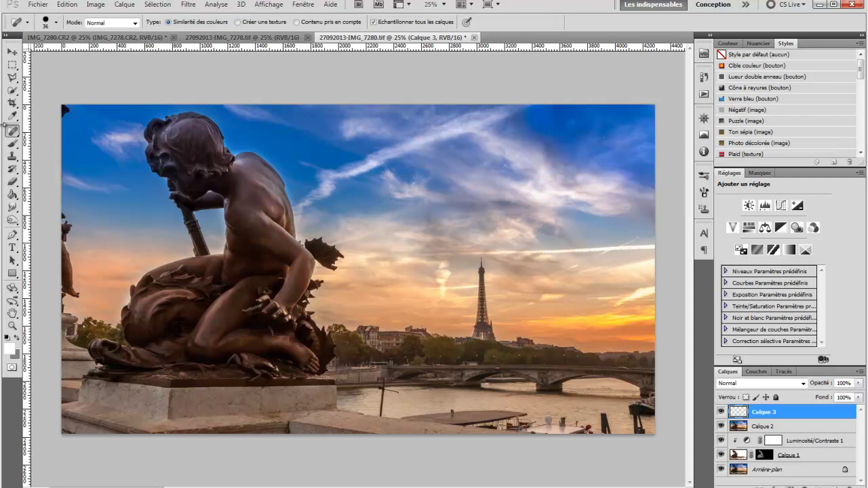
Stamp the visible layers into another new layer and clone sky over the dark statue fragments along the photo's left edge.
{"action": "left_click", "coordinate": [12, 156]}
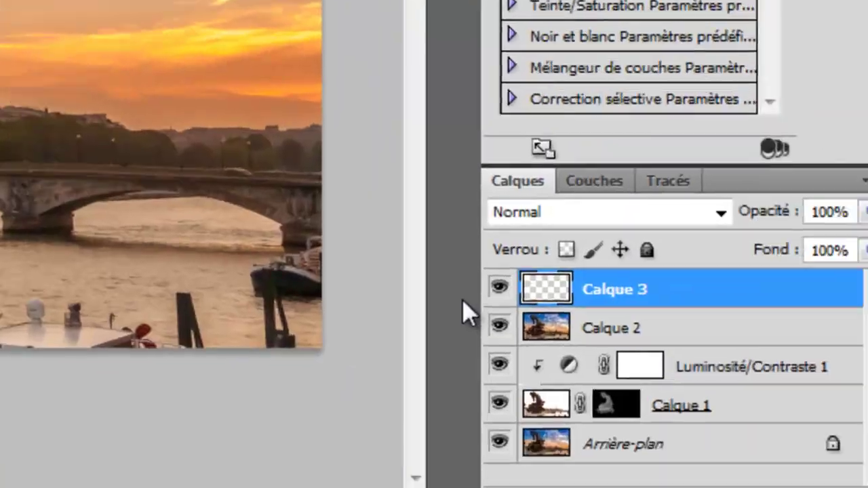
{"action": "key", "text": "ctrl+shift+alt+n"}
{"action": "key", "text": "ctrl+shift+alt+e"}
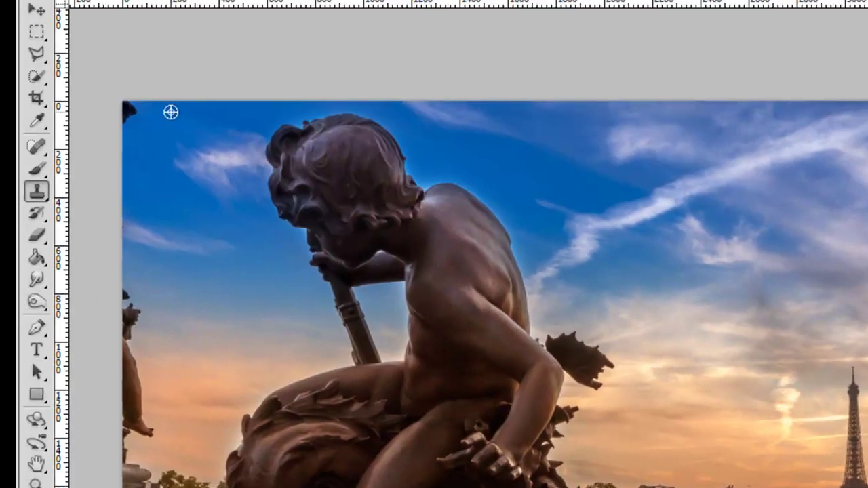
{"action": "left_click", "coordinate": [157, 113], "text": "alt"}
{"action": "mouse_move", "coordinate": [128, 113]}
{"action": "left_mouse_down"}
{"action": "mouse_move", "coordinate": [120, 134]}
{"action": "mouse_move", "coordinate": [132, 267]}
{"action": "mouse_move", "coordinate": [122, 292]}
{"action": "mouse_move", "coordinate": [133, 294]}
{"action": "mouse_move", "coordinate": [126, 324]}
{"action": "mouse_move", "coordinate": [130, 316]}
{"action": "mouse_move", "coordinate": [145, 387]}
{"action": "left_mouse_up"}
{"action": "mouse_move", "coordinate": [136, 376]}
{"action": "left_mouse_down"}
{"action": "mouse_move", "coordinate": [148, 406]}
{"action": "mouse_move", "coordinate": [154, 434]}
{"action": "mouse_move", "coordinate": [140, 426]}
{"action": "mouse_move", "coordinate": [143, 437]}
{"action": "mouse_move", "coordinate": [114, 313]}
{"action": "mouse_move", "coordinate": [118, 298]}
{"action": "mouse_move", "coordinate": [125, 457]}
{"action": "mouse_move", "coordinate": [128, 428]}
{"action": "mouse_move", "coordinate": [127, 456]}
{"action": "left_mouse_up"}
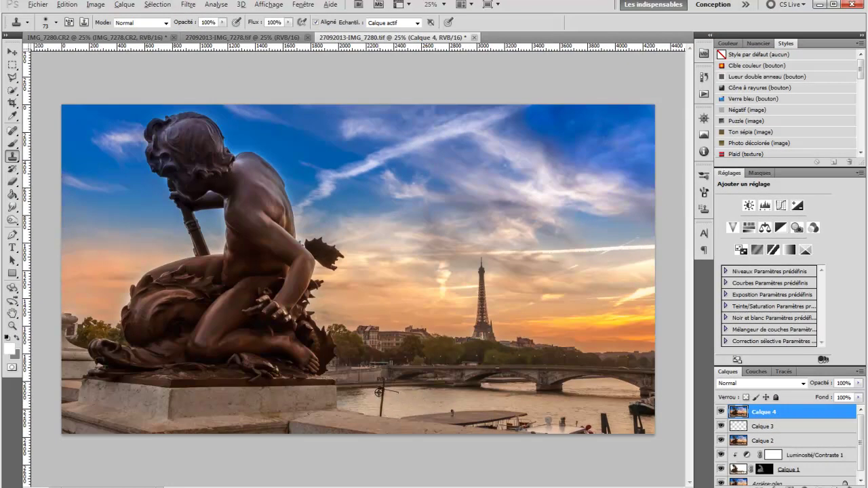
Clone river water over the metal post with crossarms beside the statue's pedestal, including its base.
{"action": "scroll", "coordinate": [378, 392], "scroll_direction": "up", "scroll_amount": 3}
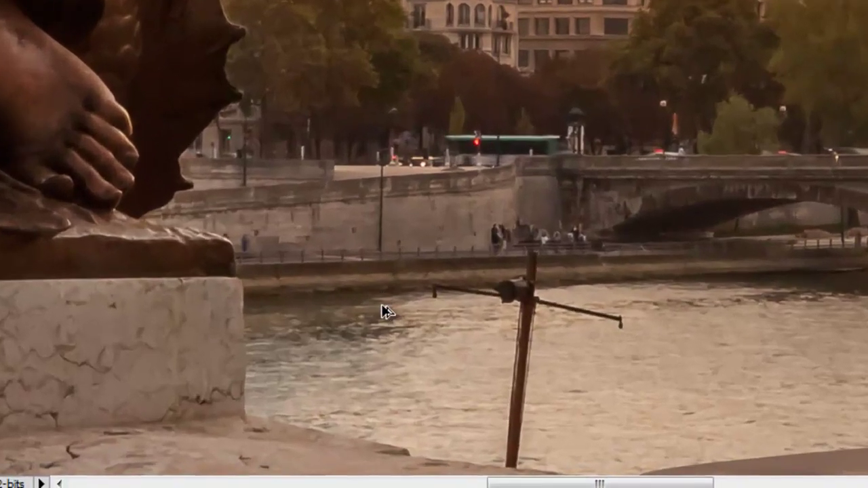
{"action": "right_click", "coordinate": [324, 402], "text": "alt"}
{"action": "left_click", "coordinate": [372, 291], "text": "alt"}
{"action": "mouse_move", "coordinate": [430, 287]}
{"action": "left_mouse_down"}
{"action": "mouse_move", "coordinate": [502, 281]}
{"action": "mouse_move", "coordinate": [484, 289]}
{"action": "mouse_move", "coordinate": [514, 304]}
{"action": "mouse_move", "coordinate": [493, 307]}
{"action": "mouse_move", "coordinate": [531, 333]}
{"action": "mouse_move", "coordinate": [524, 362]}
{"action": "mouse_move", "coordinate": [515, 338]}
{"action": "mouse_move", "coordinate": [510, 439]}
{"action": "mouse_move", "coordinate": [525, 309]}
{"action": "mouse_move", "coordinate": [488, 301]}
{"action": "mouse_move", "coordinate": [498, 289]}
{"action": "mouse_move", "coordinate": [513, 295]}
{"action": "mouse_move", "coordinate": [504, 290]}
{"action": "mouse_move", "coordinate": [522, 287]}
{"action": "mouse_move", "coordinate": [529, 262]}
{"action": "mouse_move", "coordinate": [533, 299]}
{"action": "mouse_move", "coordinate": [565, 322]}
{"action": "mouse_move", "coordinate": [548, 318]}
{"action": "mouse_move", "coordinate": [540, 311]}
{"action": "mouse_move", "coordinate": [585, 326]}
{"action": "mouse_move", "coordinate": [568, 309]}
{"action": "mouse_move", "coordinate": [623, 324]}
{"action": "left_mouse_up"}
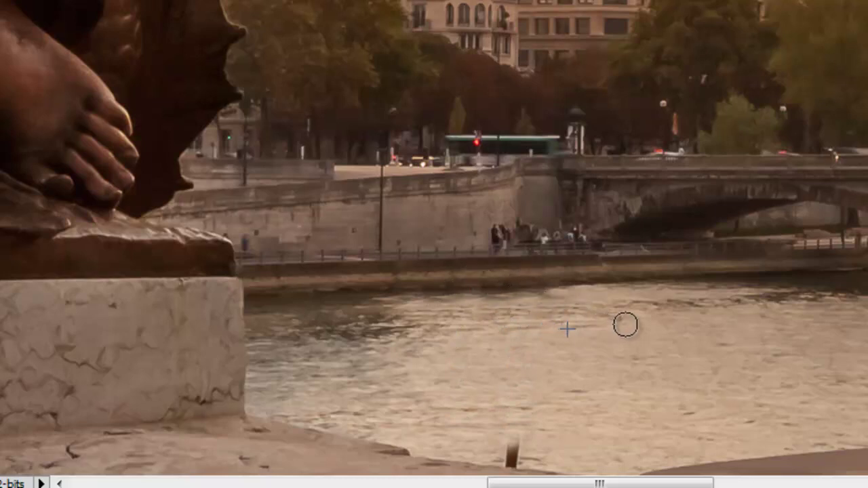
{"action": "left_click", "coordinate": [580, 423], "text": "alt"}
{"action": "left_click_drag", "start_coordinate": [513, 429], "coordinate": [511, 457]}
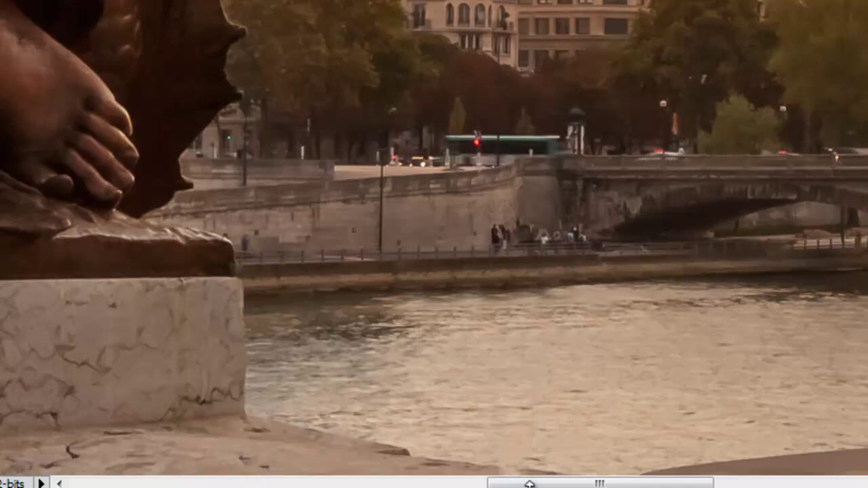
Clone river water over the flat-roofed tour boat and the small boats next to it, below the bridge.
{"action": "left_click_drag", "start_coordinate": [526, 485], "coordinate": [614, 486]}
{"action": "scroll", "coordinate": [368, 151], "scroll_direction": "down", "scroll_amount": 3}
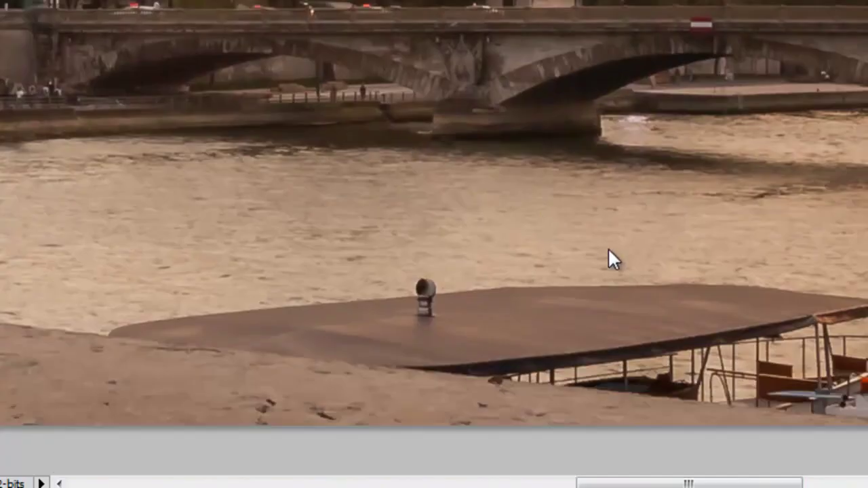
{"action": "mouse_move", "coordinate": [628, 485]}
{"action": "left_mouse_down"}
{"action": "mouse_move", "coordinate": [739, 485]}
{"action": "mouse_move", "coordinate": [639, 483]}
{"action": "left_mouse_up"}
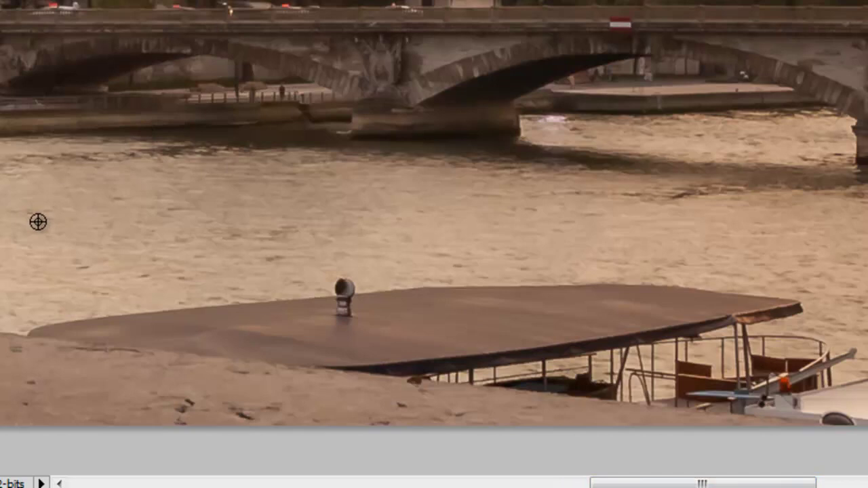
{"action": "left_click", "coordinate": [33, 260]}
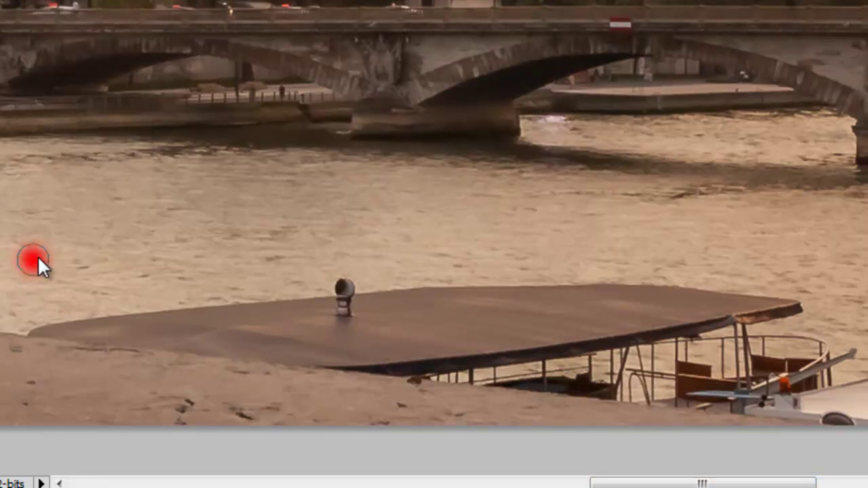
{"action": "mouse_move", "coordinate": [166, 306]}
{"action": "left_mouse_down"}
{"action": "mouse_move", "coordinate": [294, 318]}
{"action": "mouse_move", "coordinate": [325, 302]}
{"action": "mouse_move", "coordinate": [273, 282]}
{"action": "mouse_move", "coordinate": [269, 294]}
{"action": "mouse_move", "coordinate": [465, 294]}
{"action": "mouse_move", "coordinate": [438, 329]}
{"action": "mouse_move", "coordinate": [352, 274]}
{"action": "mouse_move", "coordinate": [781, 292]}
{"action": "mouse_move", "coordinate": [312, 294]}
{"action": "mouse_move", "coordinate": [27, 335]}
{"action": "mouse_move", "coordinate": [88, 325]}
{"action": "mouse_move", "coordinate": [205, 344]}
{"action": "mouse_move", "coordinate": [294, 287]}
{"action": "mouse_move", "coordinate": [861, 420]}
{"action": "left_mouse_up"}
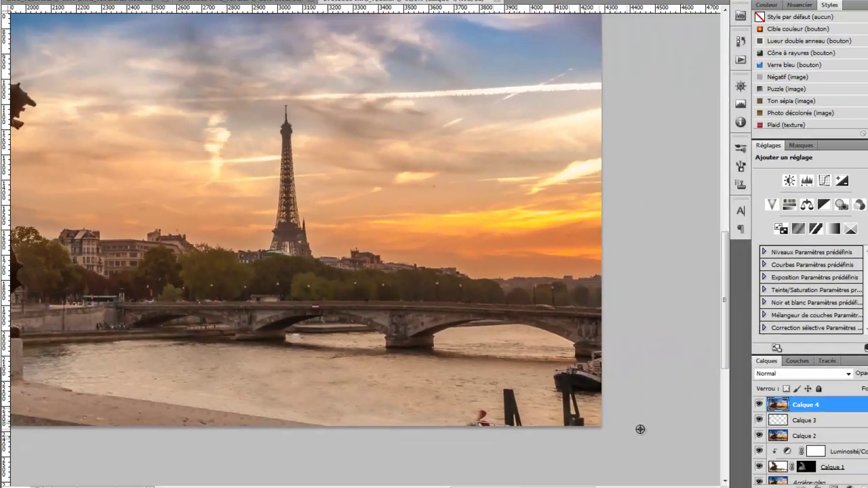
Clone river water over the leftover red object, the dark mooring posts and most of the moored barge.
{"action": "scroll", "coordinate": [640, 429], "scroll_direction": "up", "scroll_amount": 1}
{"action": "scroll", "coordinate": [287, 412], "scroll_direction": "up", "scroll_amount": 1}
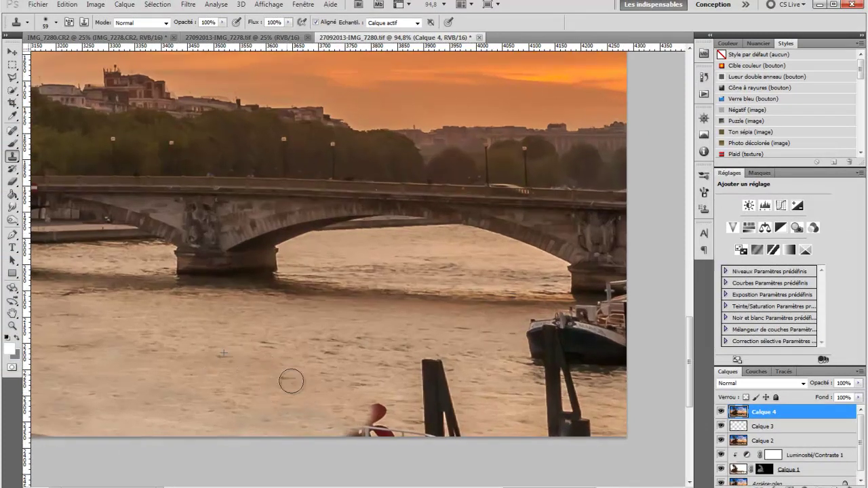
{"action": "mouse_move", "coordinate": [336, 444]}
{"action": "left_mouse_down"}
{"action": "mouse_move", "coordinate": [371, 446]}
{"action": "mouse_move", "coordinate": [390, 417]}
{"action": "mouse_move", "coordinate": [406, 432]}
{"action": "mouse_move", "coordinate": [394, 436]}
{"action": "mouse_move", "coordinate": [419, 448]}
{"action": "mouse_move", "coordinate": [441, 376]}
{"action": "mouse_move", "coordinate": [426, 369]}
{"action": "mouse_move", "coordinate": [429, 412]}
{"action": "mouse_move", "coordinate": [438, 439]}
{"action": "mouse_move", "coordinate": [443, 396]}
{"action": "mouse_move", "coordinate": [465, 445]}
{"action": "left_mouse_up"}
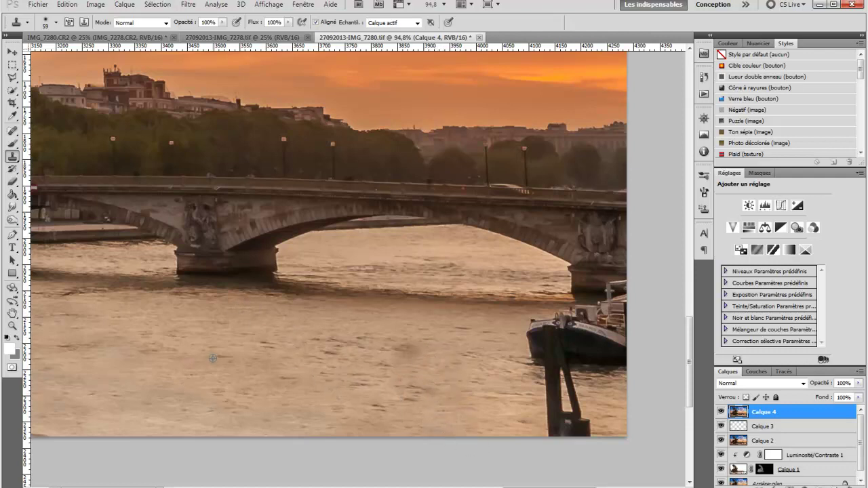
{"action": "mouse_move", "coordinate": [560, 424]}
{"action": "left_mouse_down"}
{"action": "mouse_move", "coordinate": [607, 422]}
{"action": "mouse_move", "coordinate": [582, 438]}
{"action": "mouse_move", "coordinate": [518, 439]}
{"action": "mouse_move", "coordinate": [539, 412]}
{"action": "mouse_move", "coordinate": [579, 391]}
{"action": "mouse_move", "coordinate": [524, 353]}
{"action": "mouse_move", "coordinate": [528, 359]}
{"action": "mouse_move", "coordinate": [552, 342]}
{"action": "mouse_move", "coordinate": [491, 324]}
{"action": "mouse_move", "coordinate": [540, 317]}
{"action": "mouse_move", "coordinate": [576, 326]}
{"action": "mouse_move", "coordinate": [562, 327]}
{"action": "mouse_move", "coordinate": [623, 373]}
{"action": "mouse_move", "coordinate": [545, 380]}
{"action": "mouse_move", "coordinate": [550, 373]}
{"action": "mouse_move", "coordinate": [595, 382]}
{"action": "mouse_move", "coordinate": [640, 376]}
{"action": "left_mouse_up"}
{"action": "left_click", "coordinate": [485, 344], "text": "alt"}
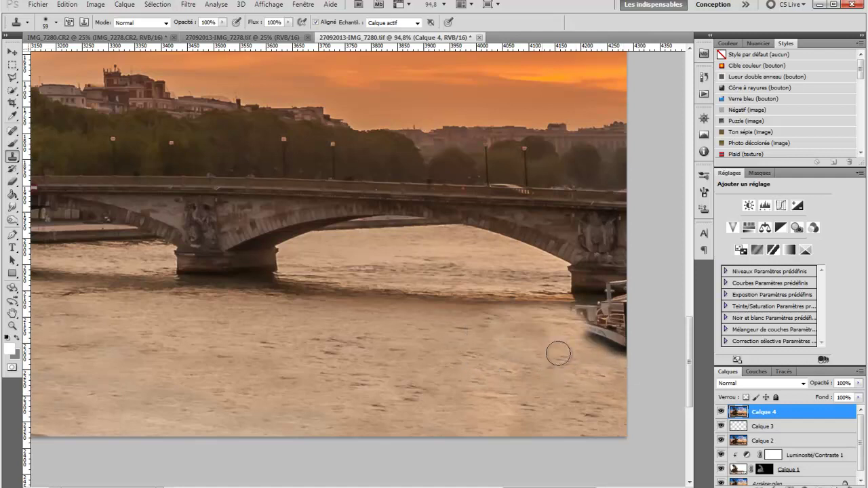
{"action": "left_click_drag", "start_coordinate": [638, 349], "coordinate": [640, 352]}
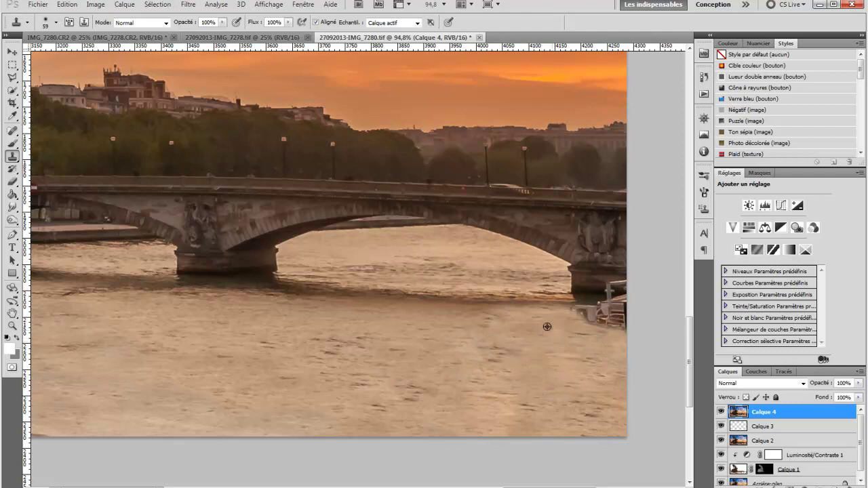
{"action": "mouse_move", "coordinate": [562, 323]}
{"action": "left_mouse_down"}
{"action": "mouse_move", "coordinate": [585, 310]}
{"action": "mouse_move", "coordinate": [622, 329]}
{"action": "mouse_move", "coordinate": [606, 310]}
{"action": "mouse_move", "coordinate": [610, 300]}
{"action": "mouse_move", "coordinate": [622, 310]}
{"action": "mouse_move", "coordinate": [584, 317]}
{"action": "left_mouse_up"}
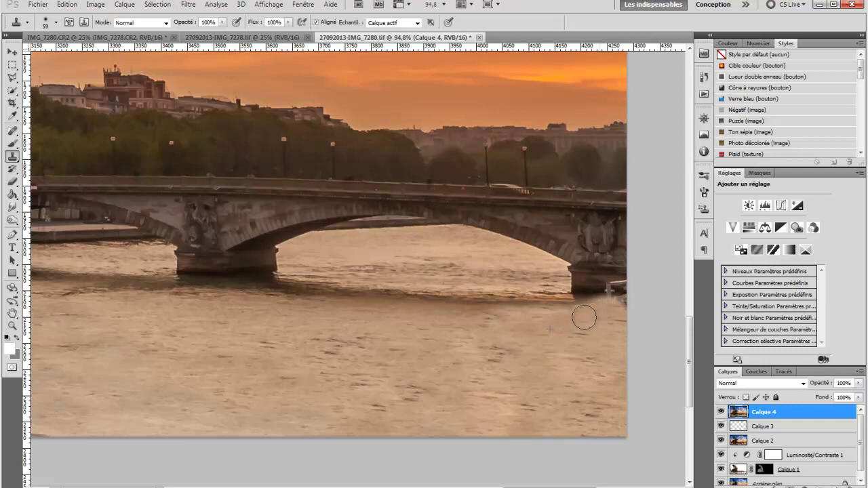
Clone bridge stone and shadowed water over the barge's remains to rebuild the base of the rightmost pier.
{"action": "left_click", "coordinate": [589, 280], "text": "alt"}
{"action": "mouse_move", "coordinate": [599, 285]}
{"action": "left_mouse_down"}
{"action": "mouse_move", "coordinate": [616, 284]}
{"action": "mouse_move", "coordinate": [603, 288]}
{"action": "mouse_move", "coordinate": [635, 304]}
{"action": "left_mouse_up"}
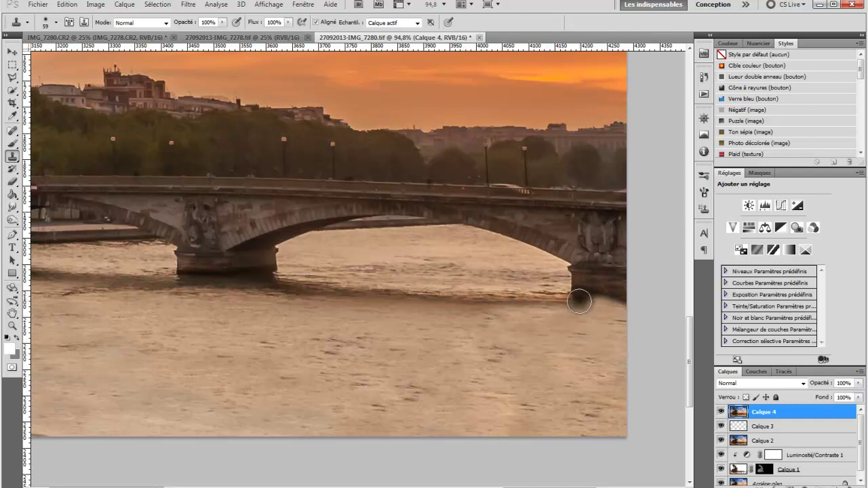
{"action": "left_click_drag", "start_coordinate": [578, 302], "coordinate": [629, 304]}
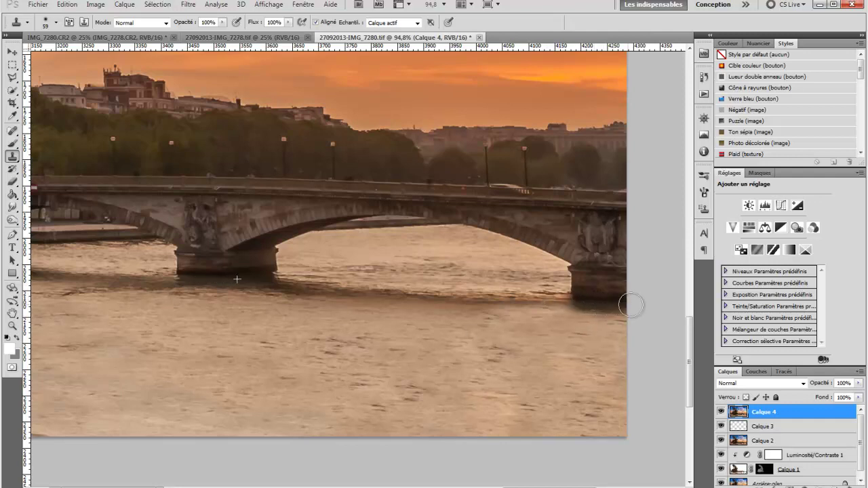
{"action": "scroll", "coordinate": [238, 411], "scroll_direction": "down", "scroll_amount": 5}
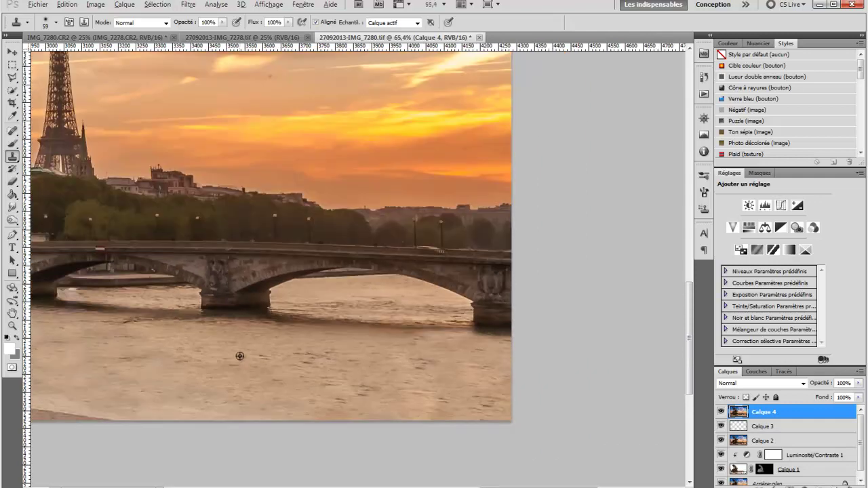
{"action": "scroll", "coordinate": [224, 358], "scroll_direction": "down", "scroll_amount": 3}
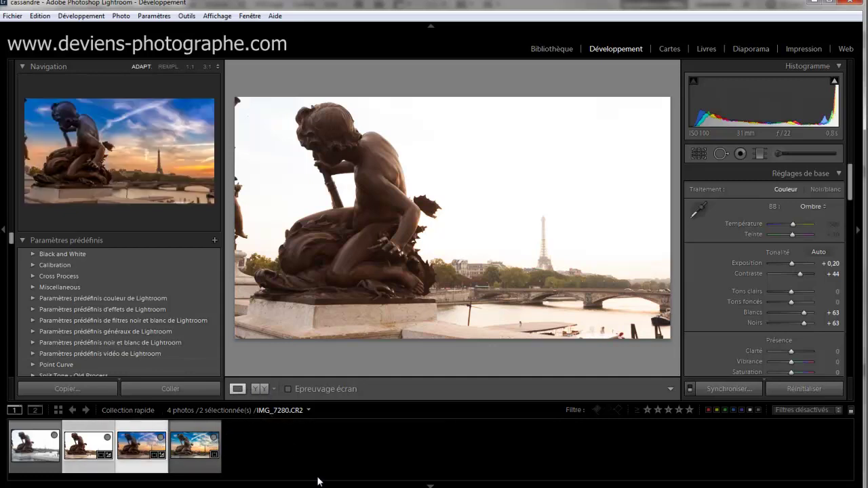
In Lightroom, compare IMG_7280.CR2 before and after side by side with the side panels hidden.
{"action": "key", "text": "y"}
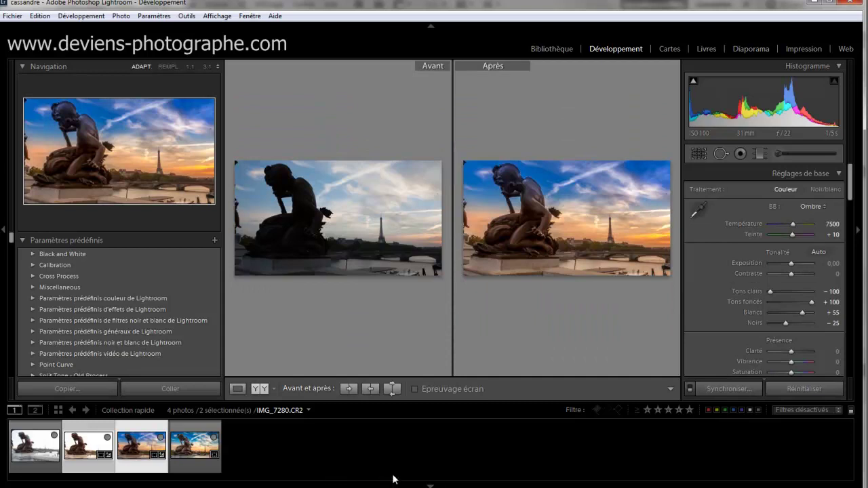
{"action": "key", "text": "Tab"}
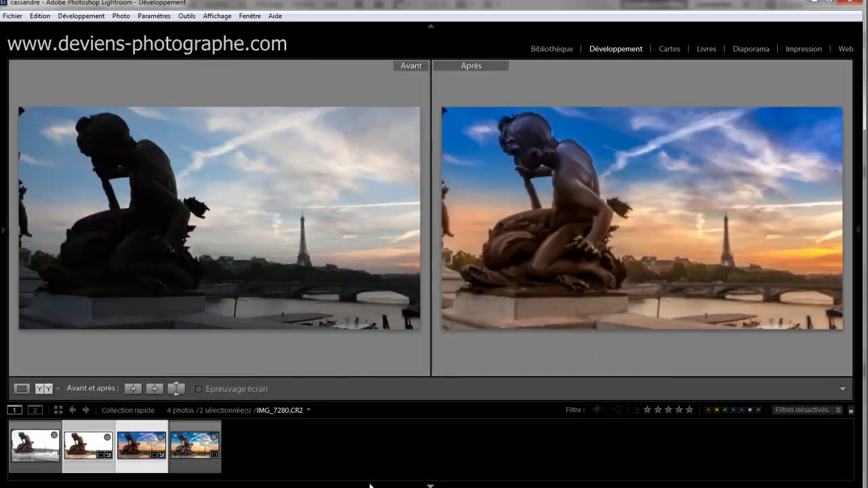